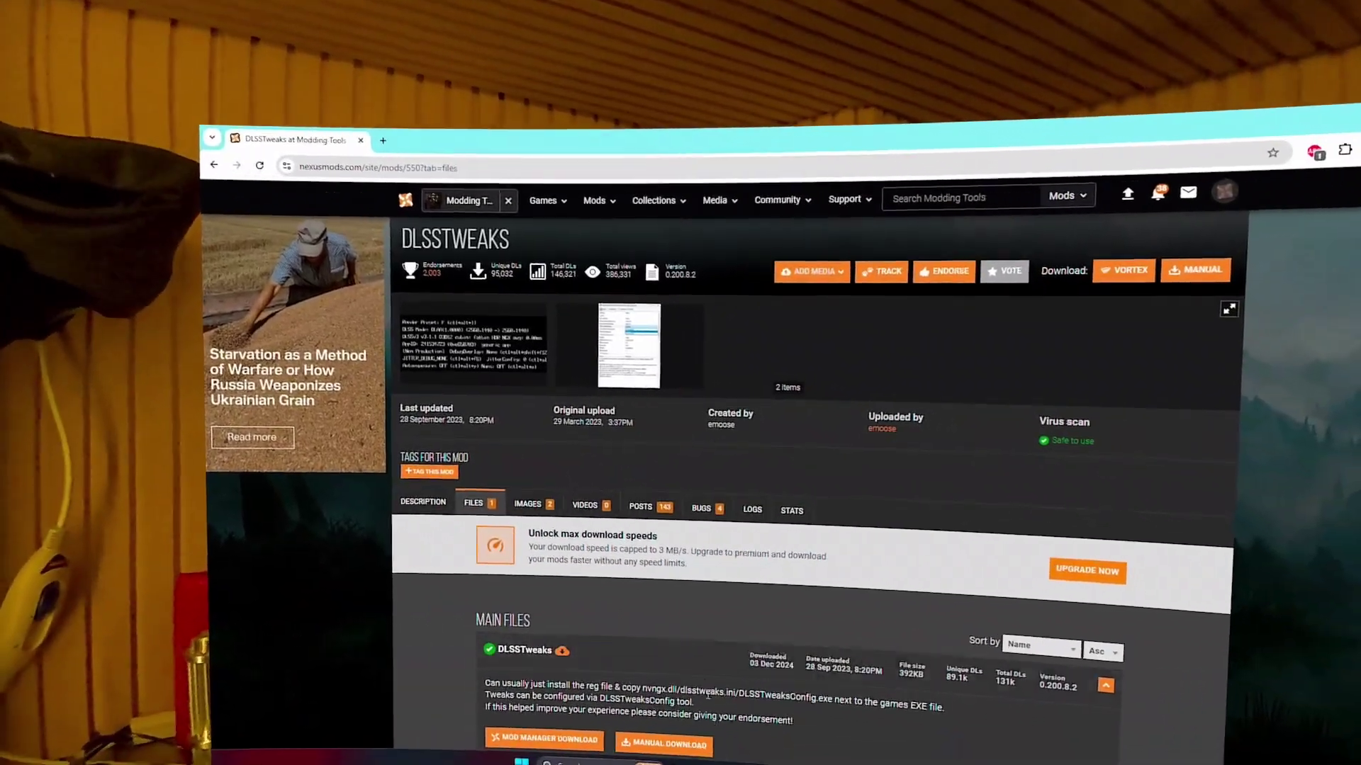
- Glance at the Limitless folder, then scroll the DLSSTweaks Files tab to Main Files version 0.200.8.2
mouse_move(709, 760)
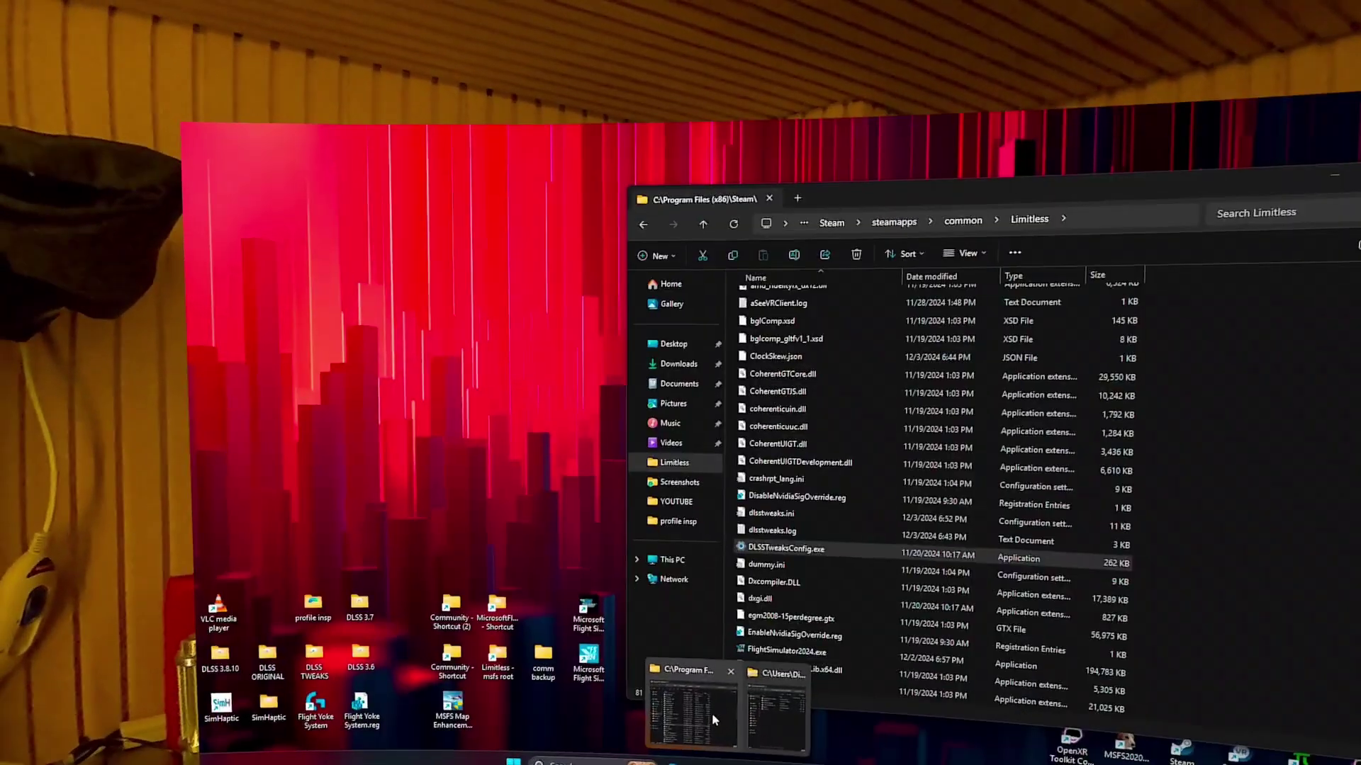
left_click(711, 713)
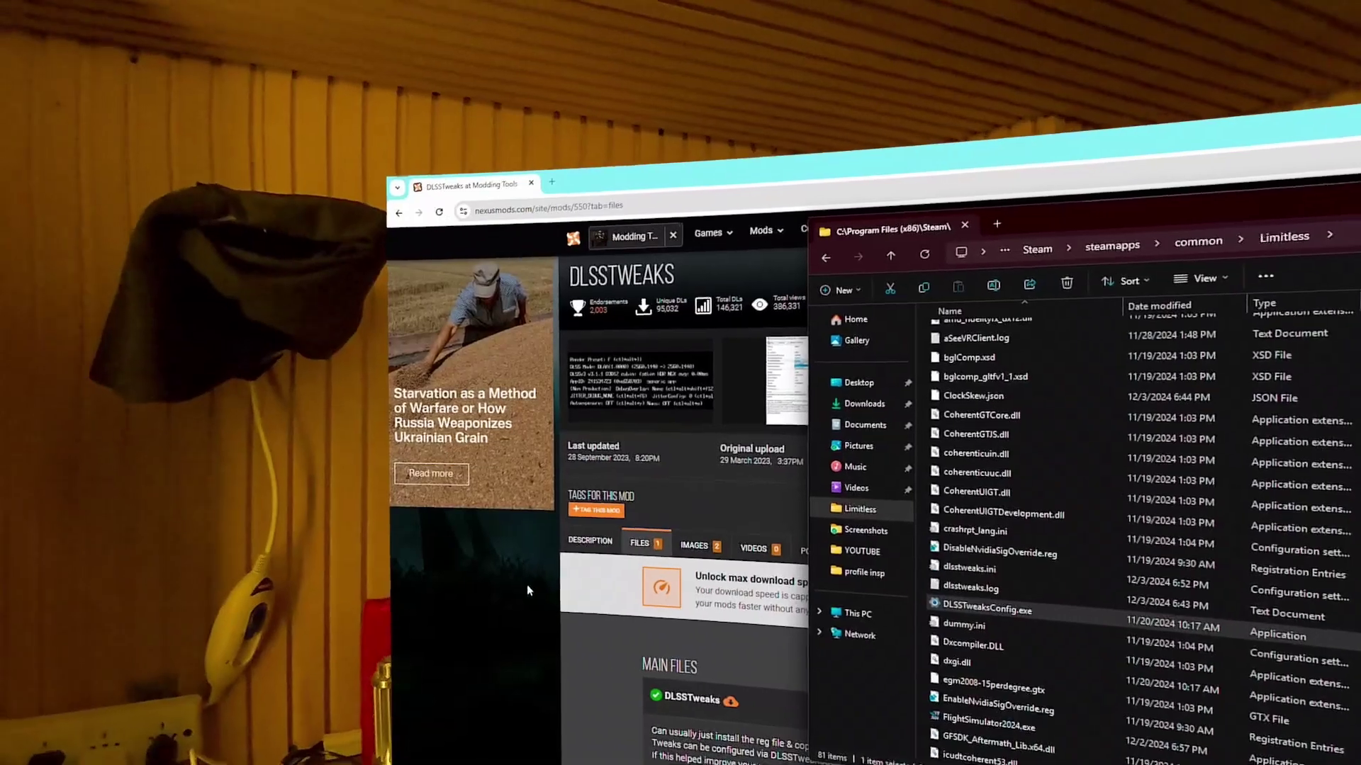
left_click(527, 585)
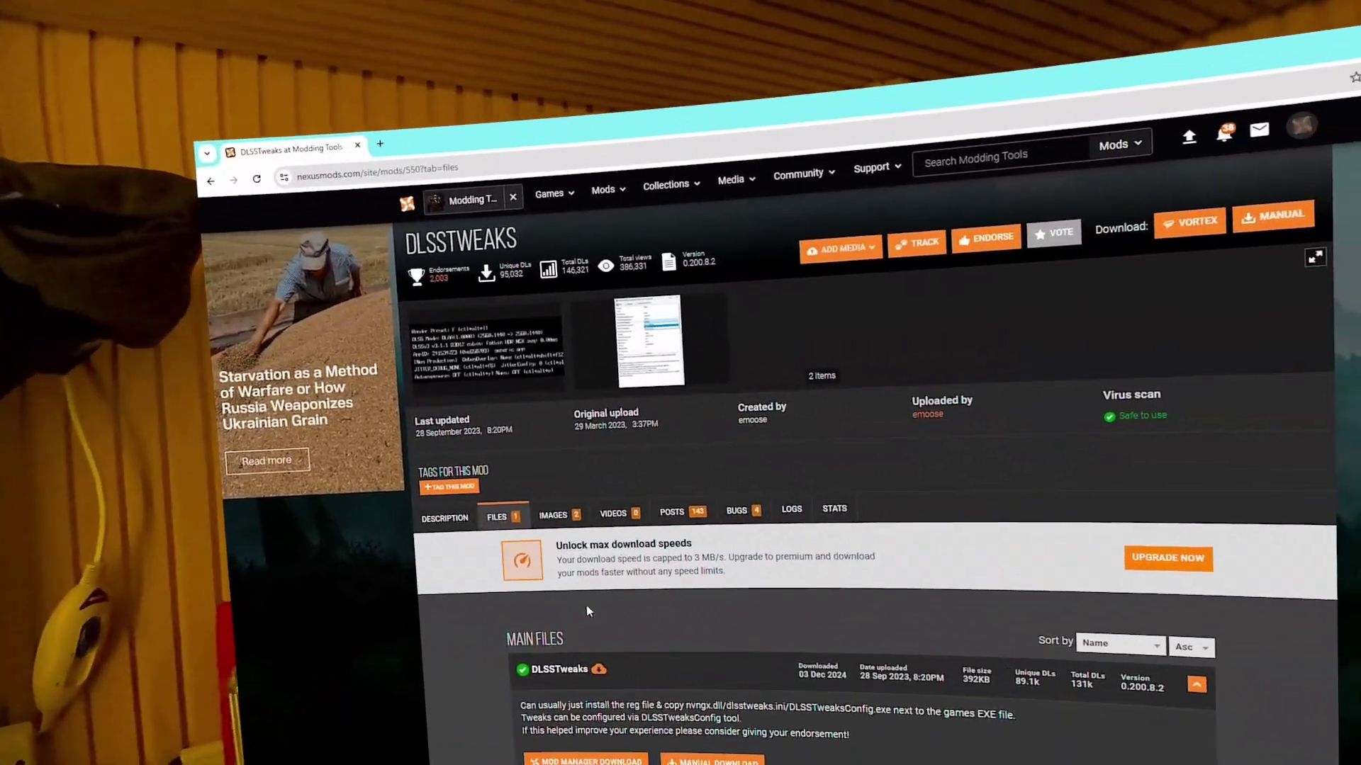
scroll(595, 602, "down", 3)
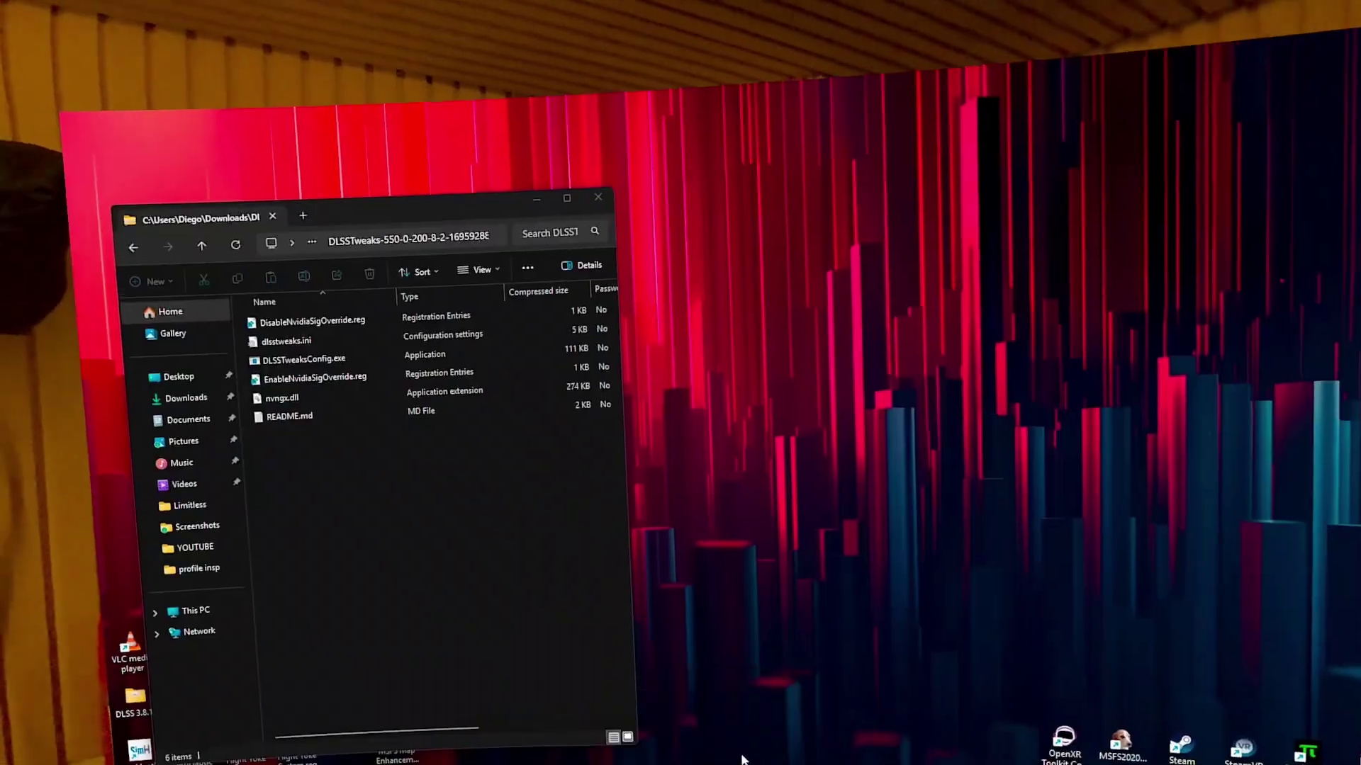
- Open the extracted DLSSTweaks download folder, minimize Chrome, and select all its files
left_click(694, 701)
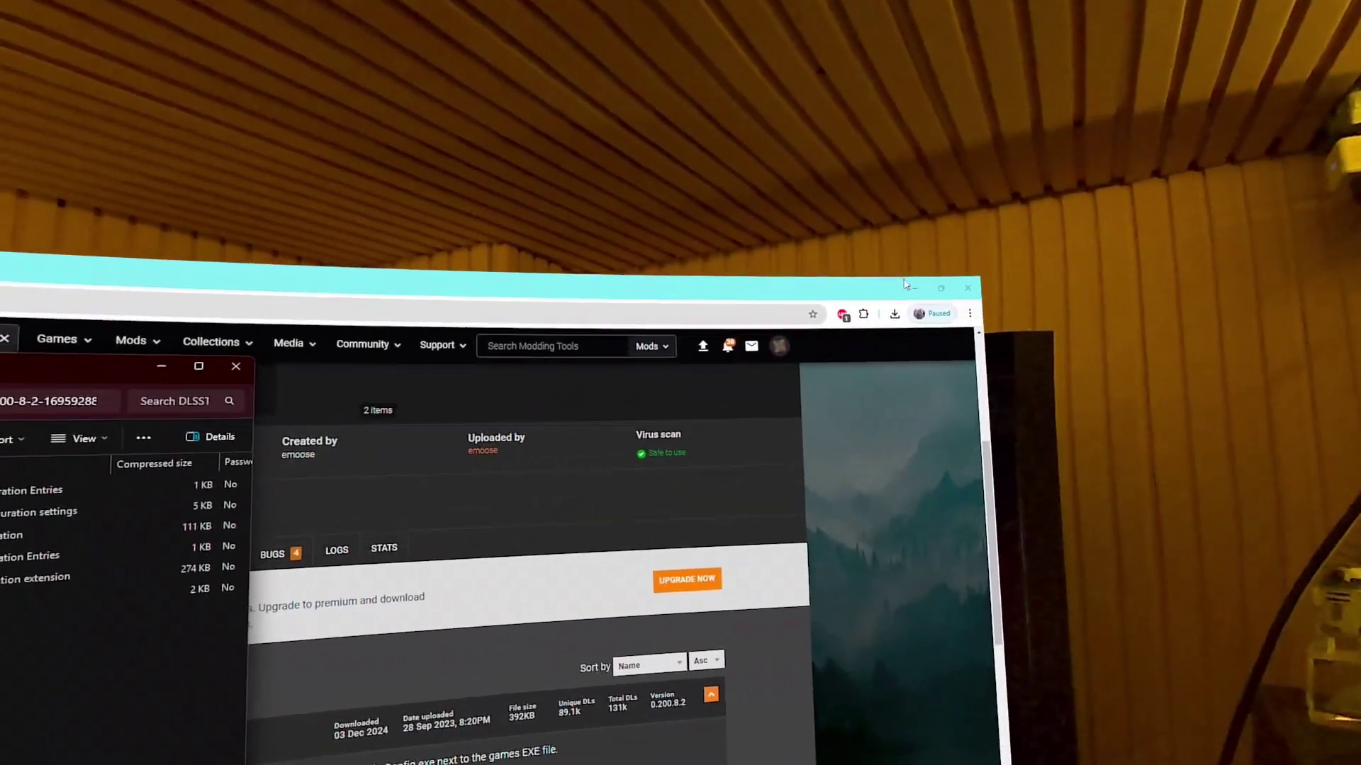
left_click(1306, 192)
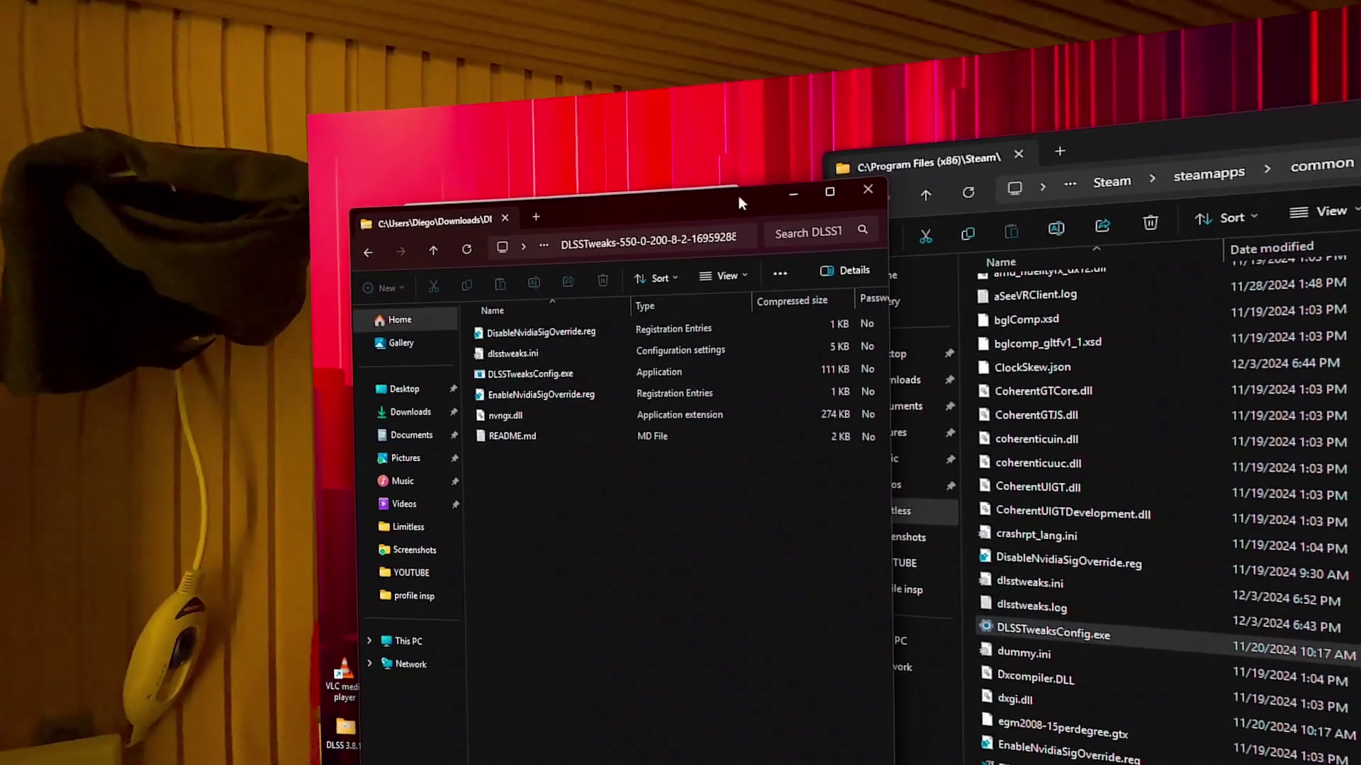
left_click_drag(729, 193, 903, 206)
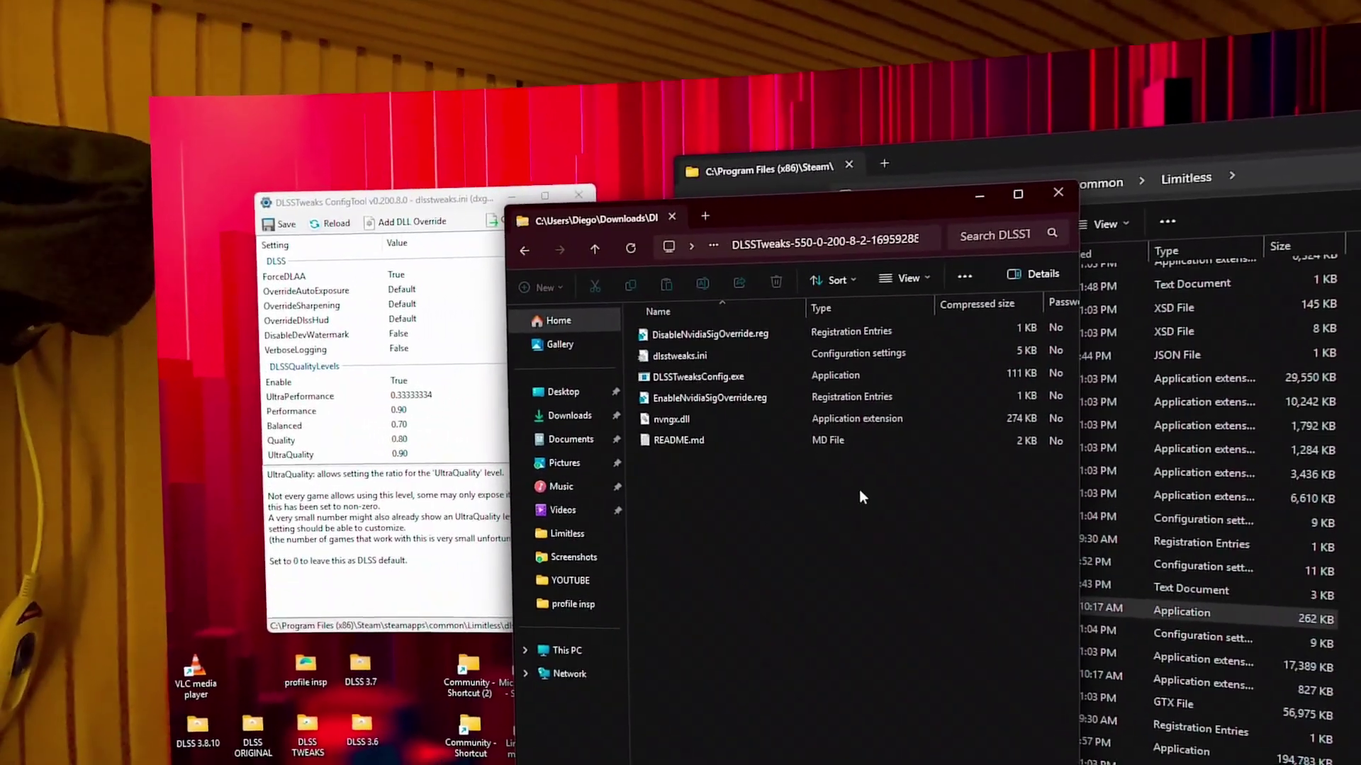
left_click_drag(859, 488, 688, 332)
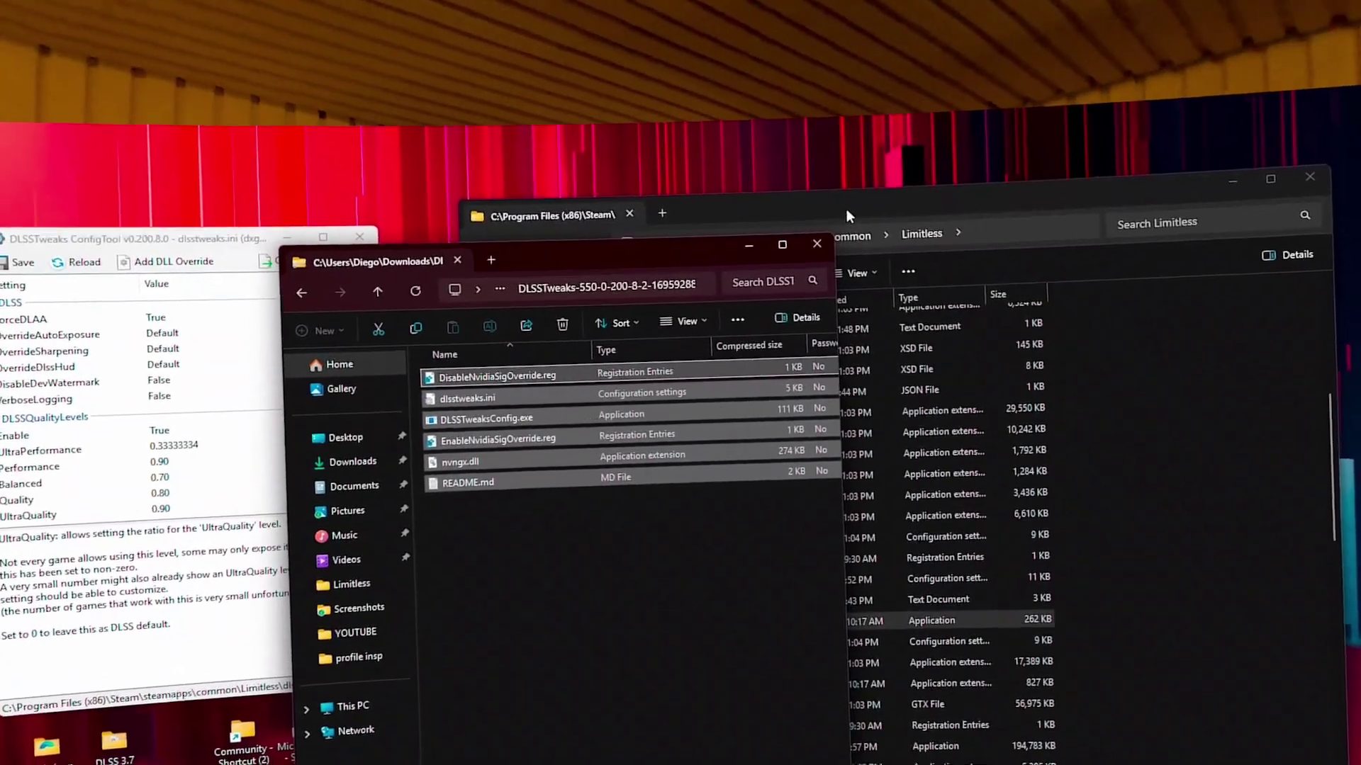
- Locate FlightSimulator2024.exe in the Limitless game folder and check the folder's full path
left_click(836, 241)
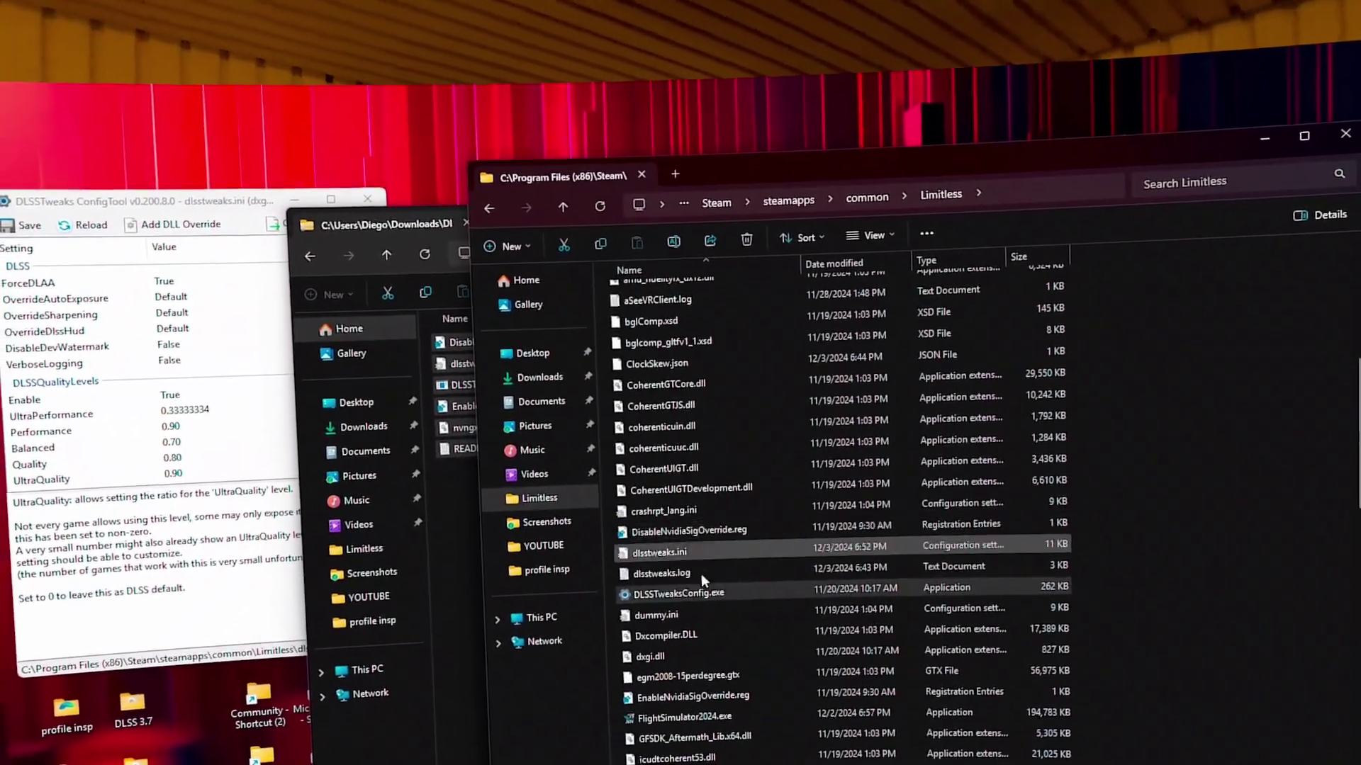
scroll(659, 659, "down", 1)
left_click(684, 641)
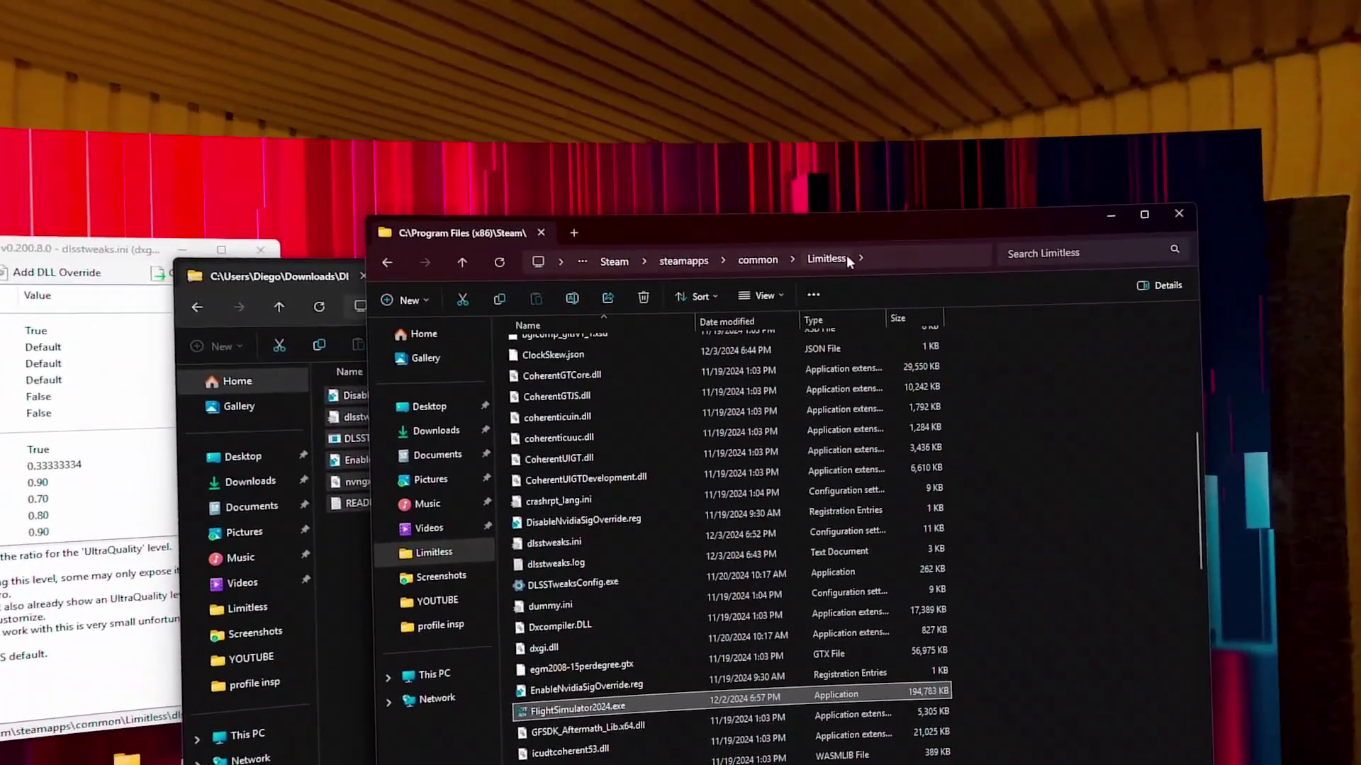
left_click(879, 257)
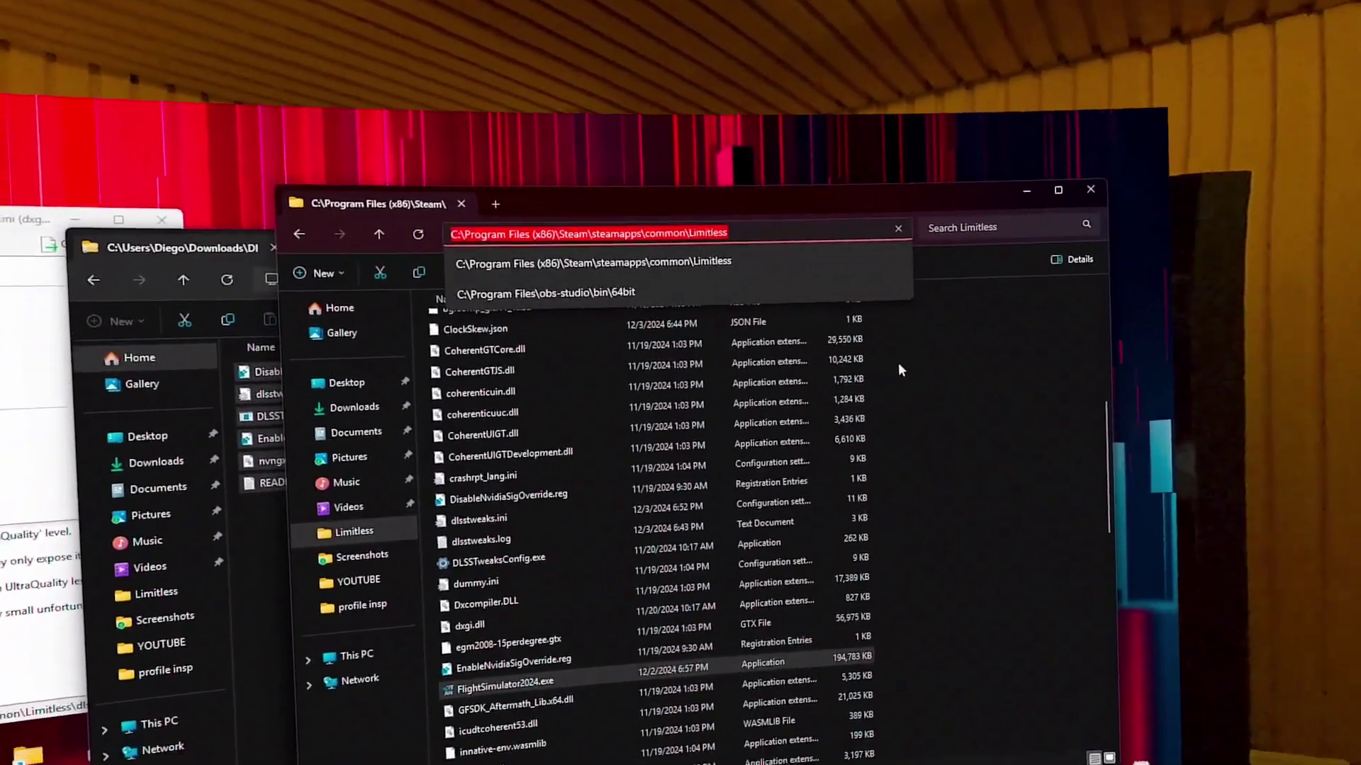
left_click(899, 365)
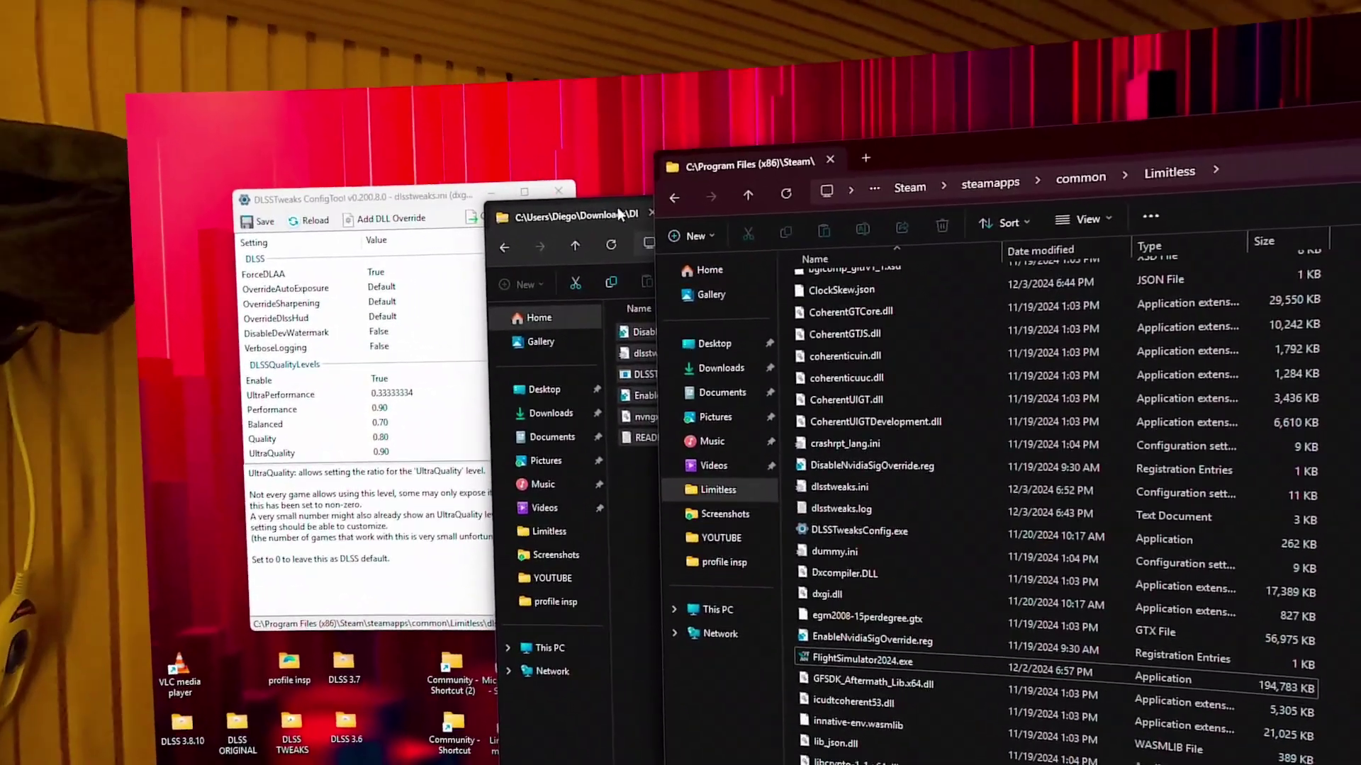
left_click(618, 207)
left_click(968, 460)
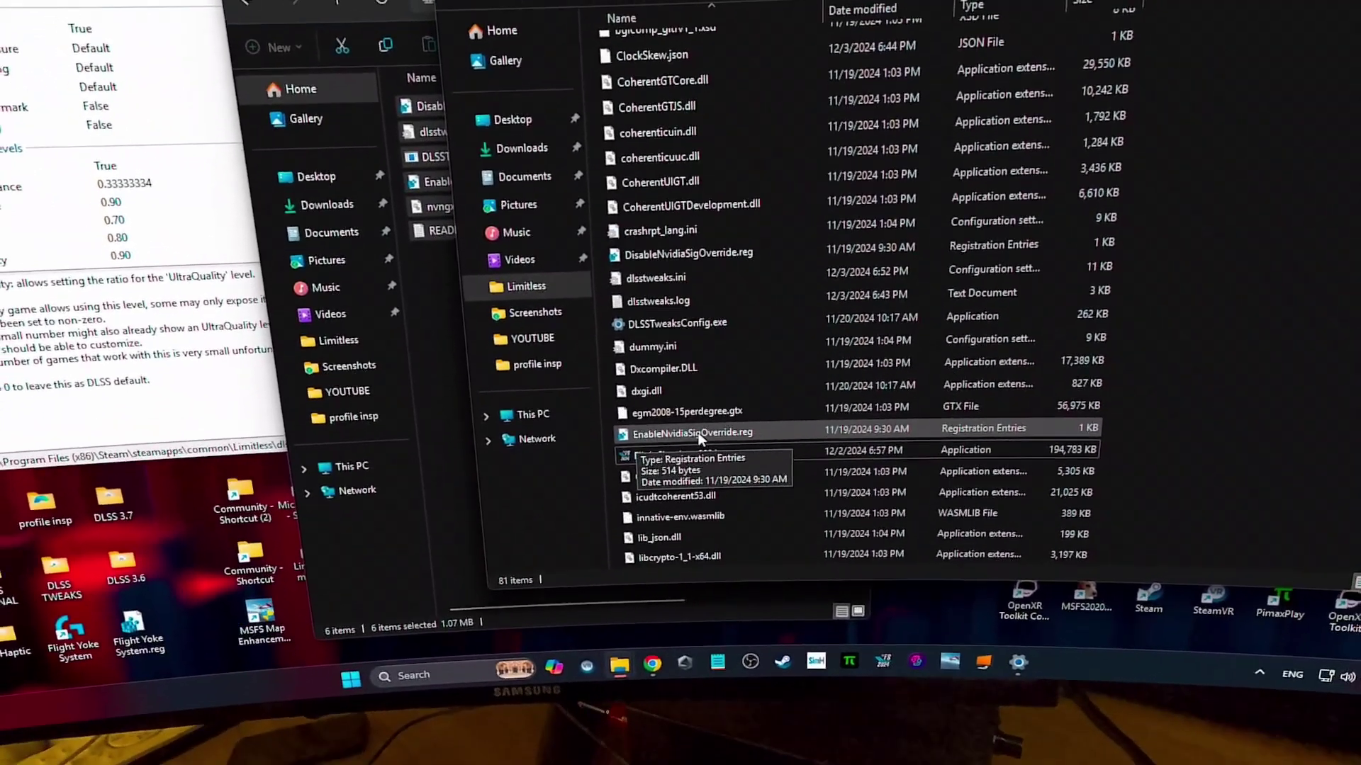
- Merge EnableNvidiaSigOverride.reg into the registry, approving the UAC and Registry Editor prompts
left_click(680, 433)
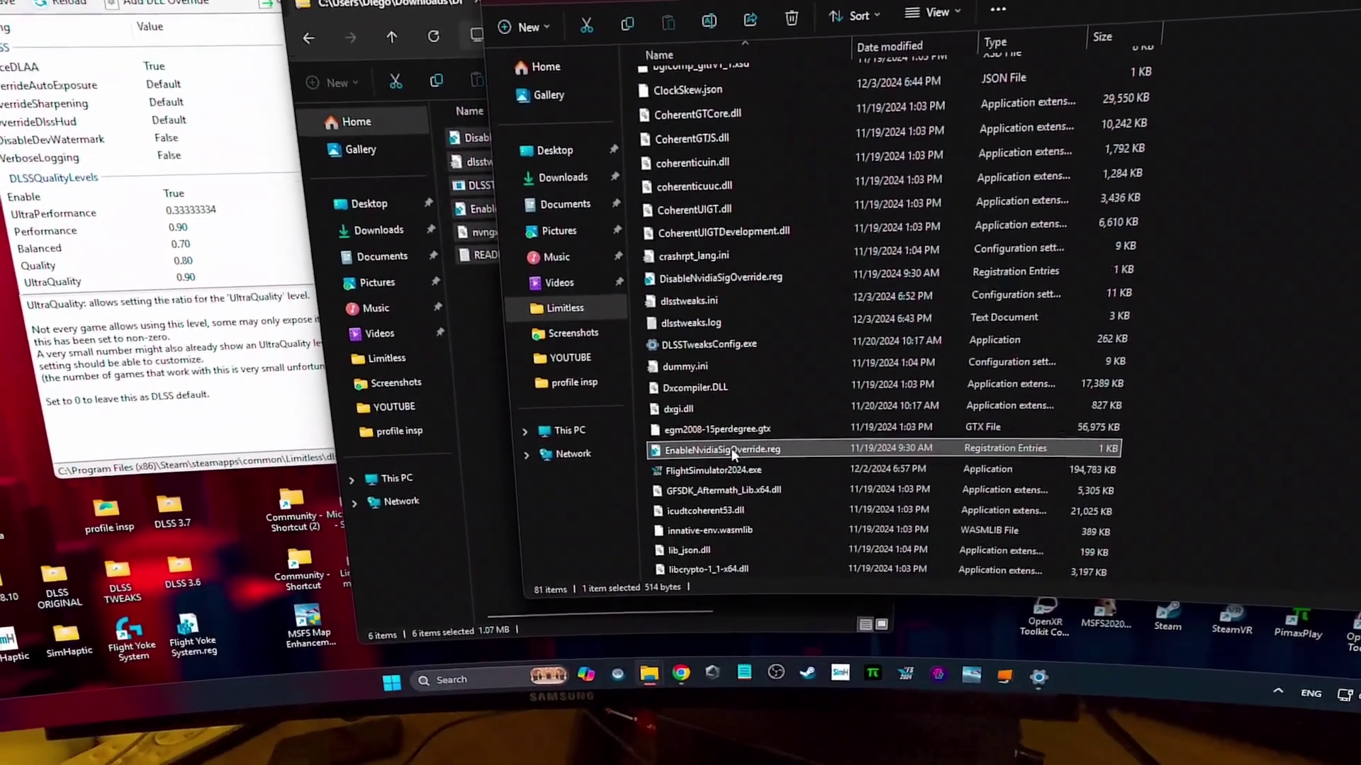
double_click(733, 454)
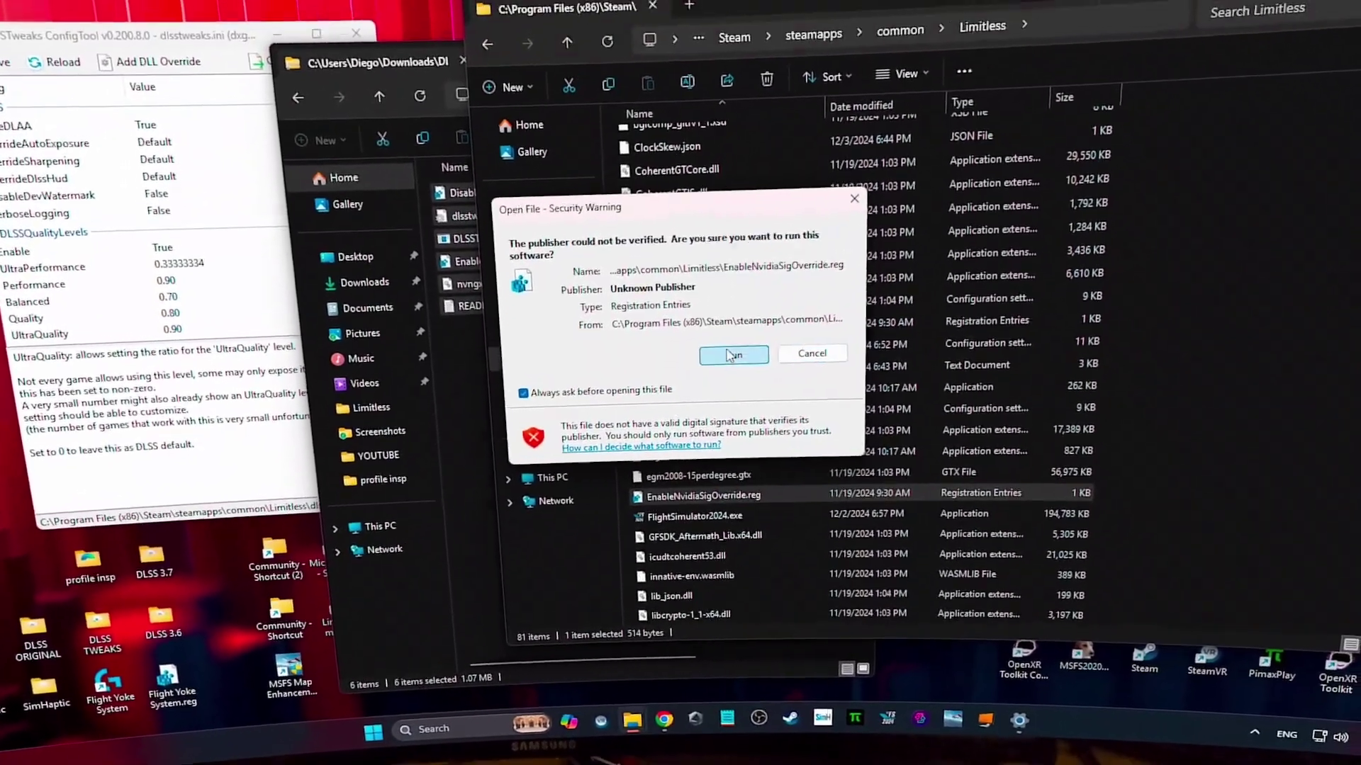
left_click(730, 354)
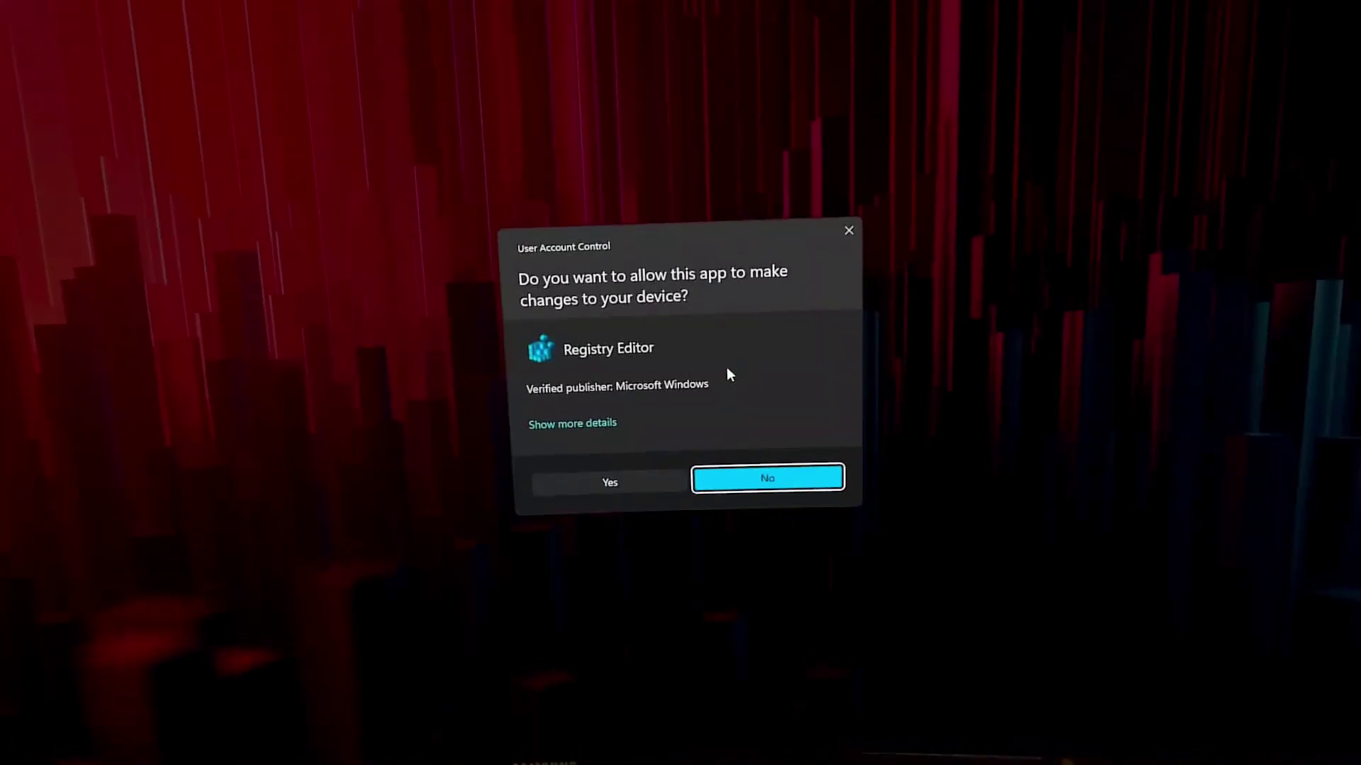
left_click(641, 481)
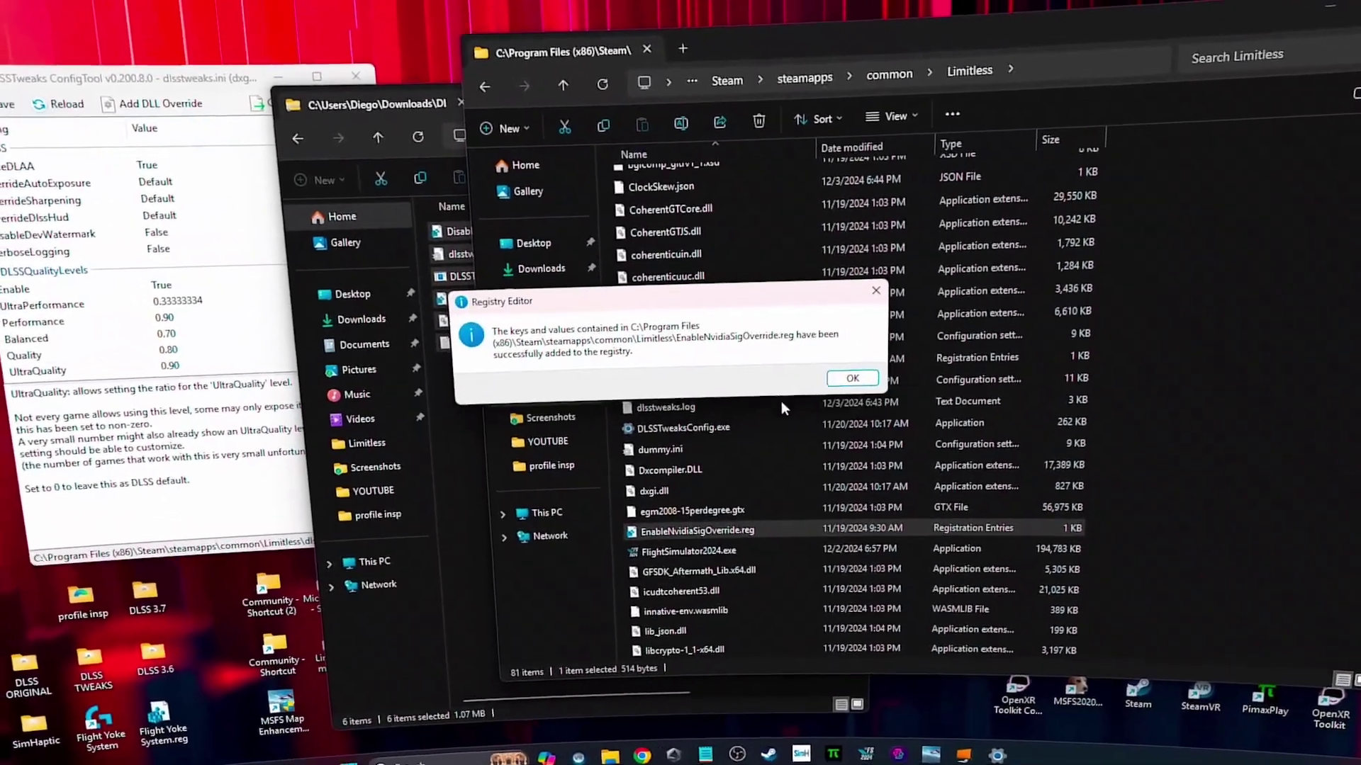
left_click(835, 378)
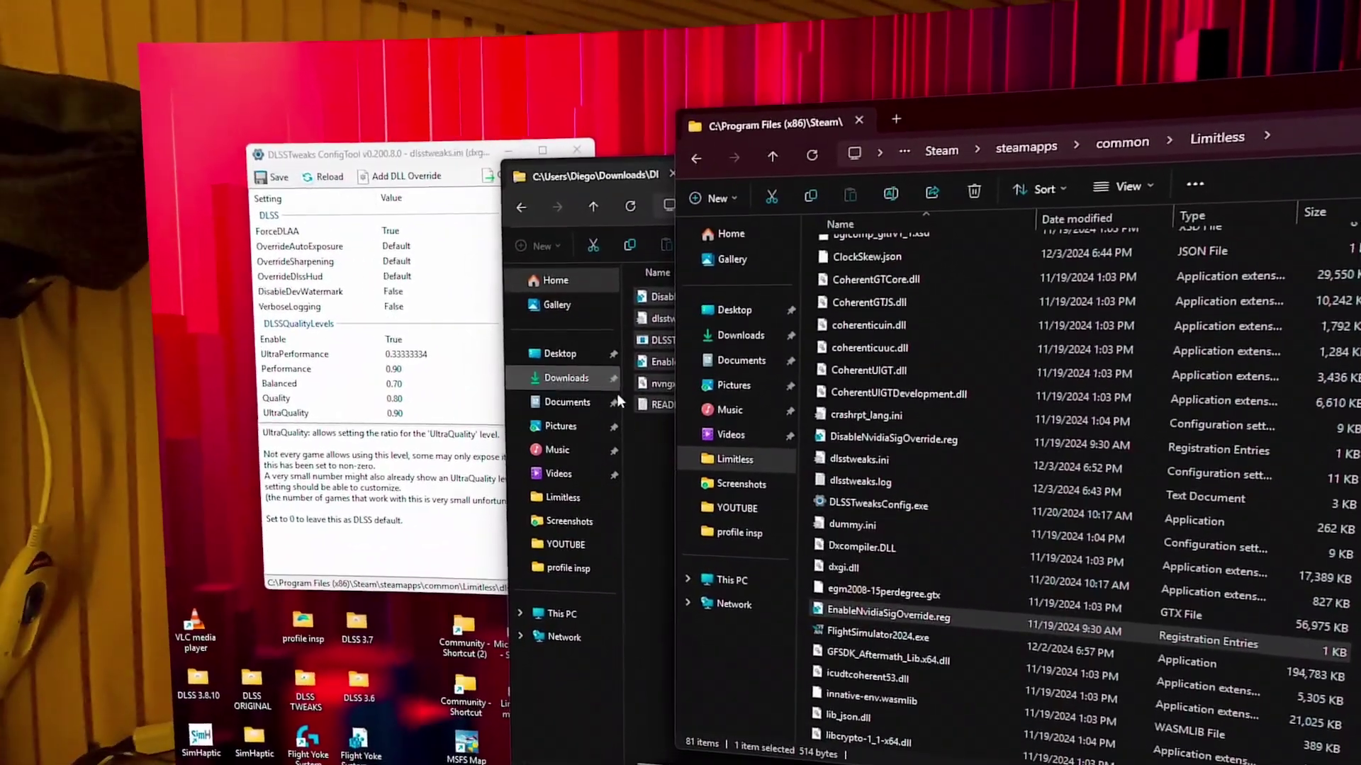
- Compare the downloaded DLSSTweaks files with the Limitless folder, locating nvngx.dll and the installed dxgi.dll
left_click(617, 393)
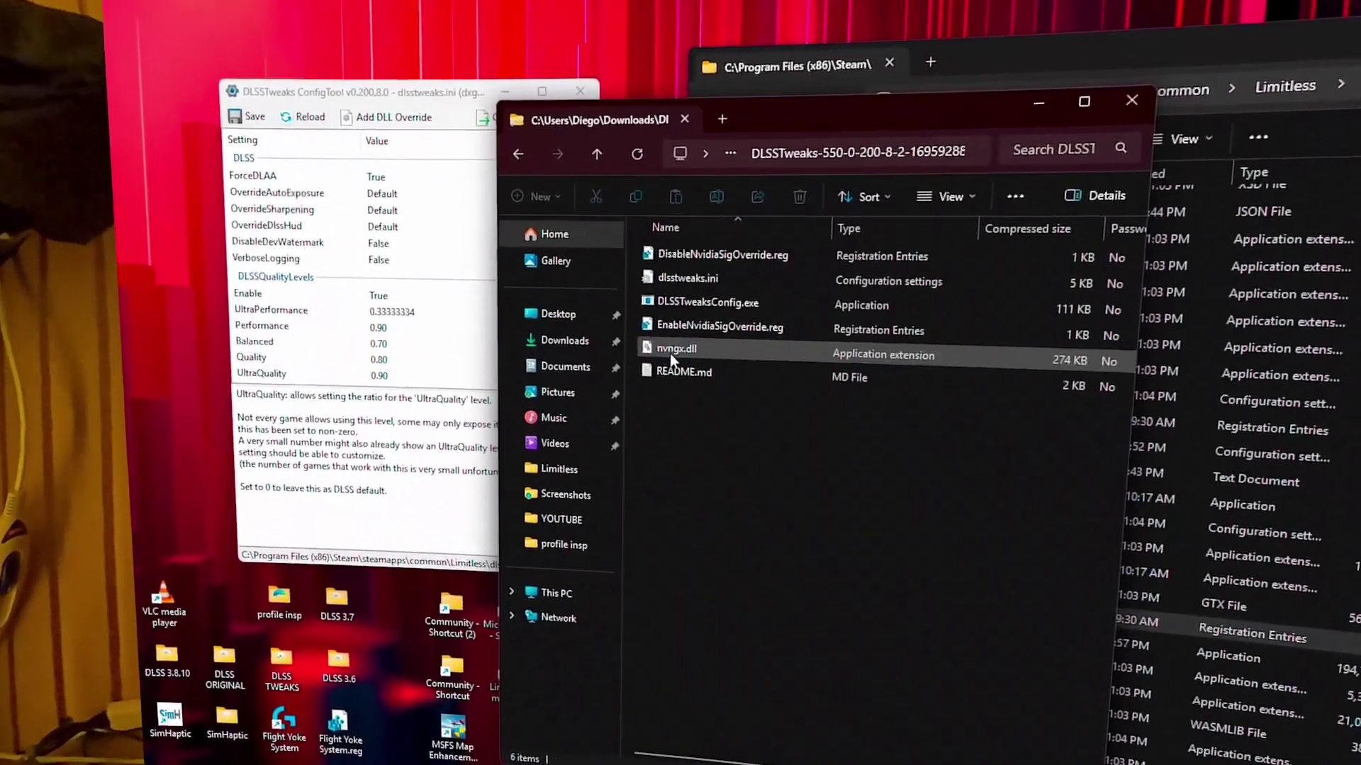
left_click(672, 352)
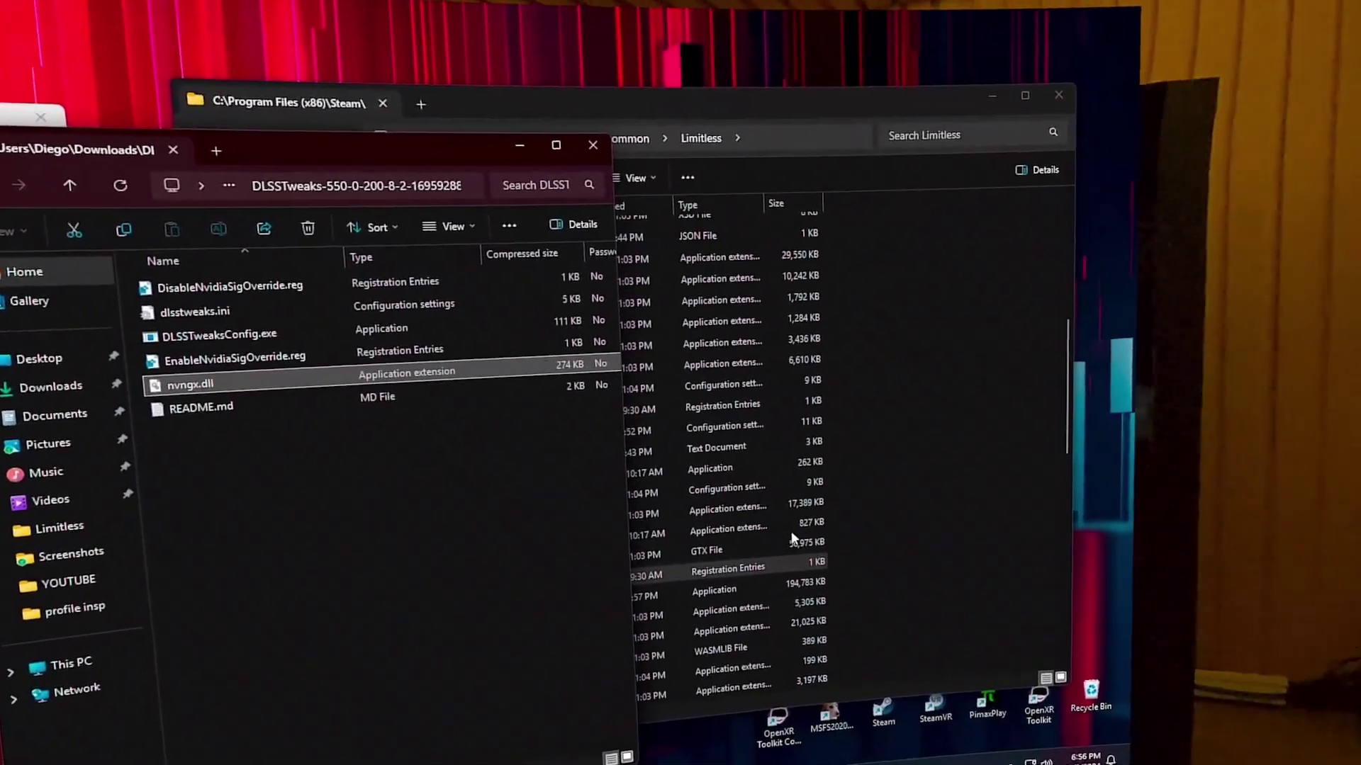
left_click(878, 549)
scroll(921, 553, "down", 6)
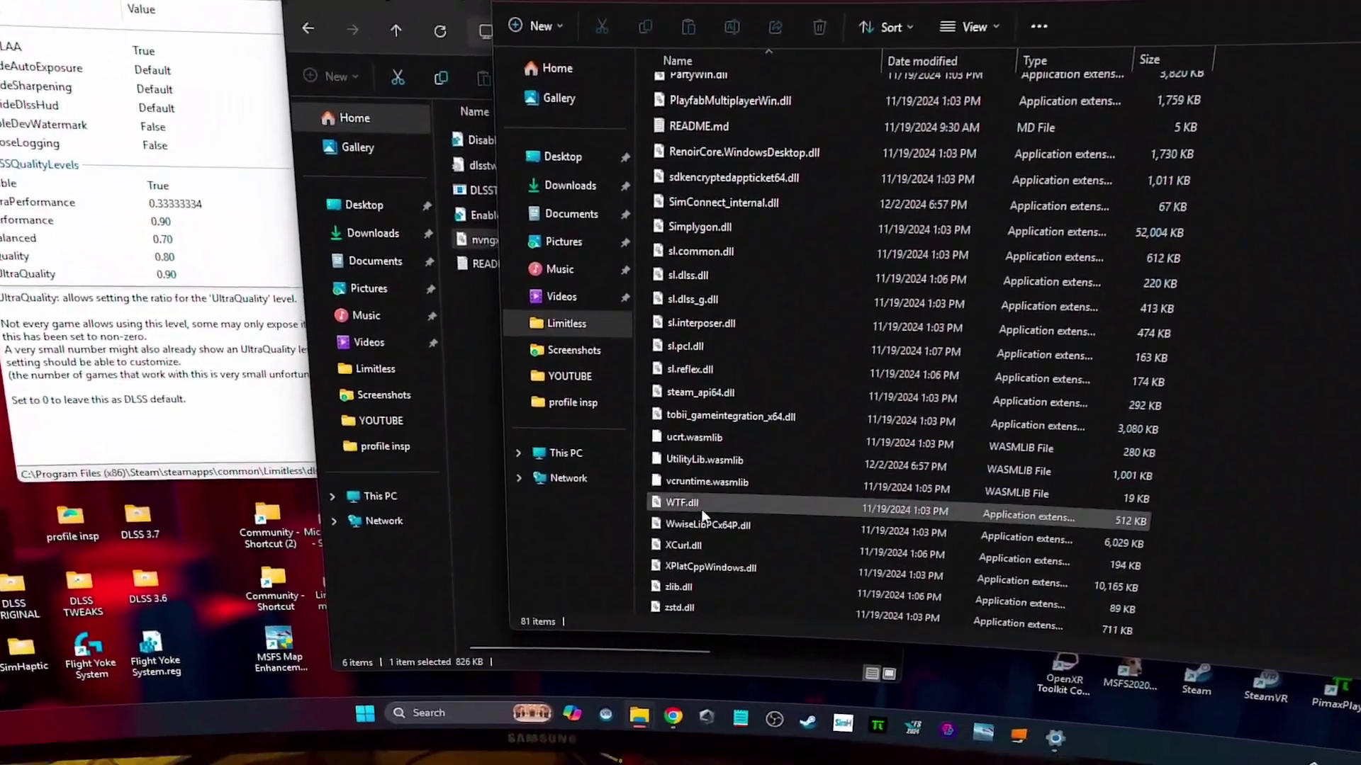
scroll(684, 457, "up", 3)
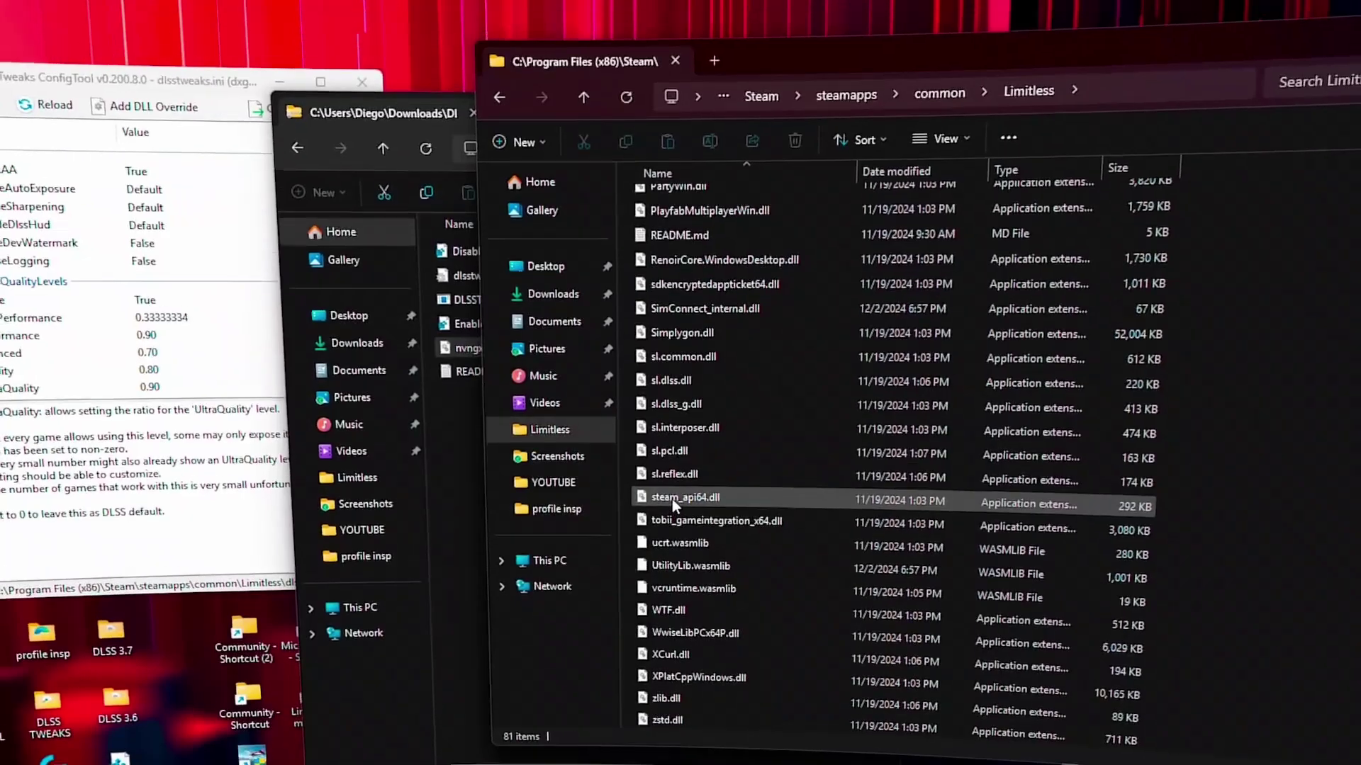
scroll(695, 514, "up", 2)
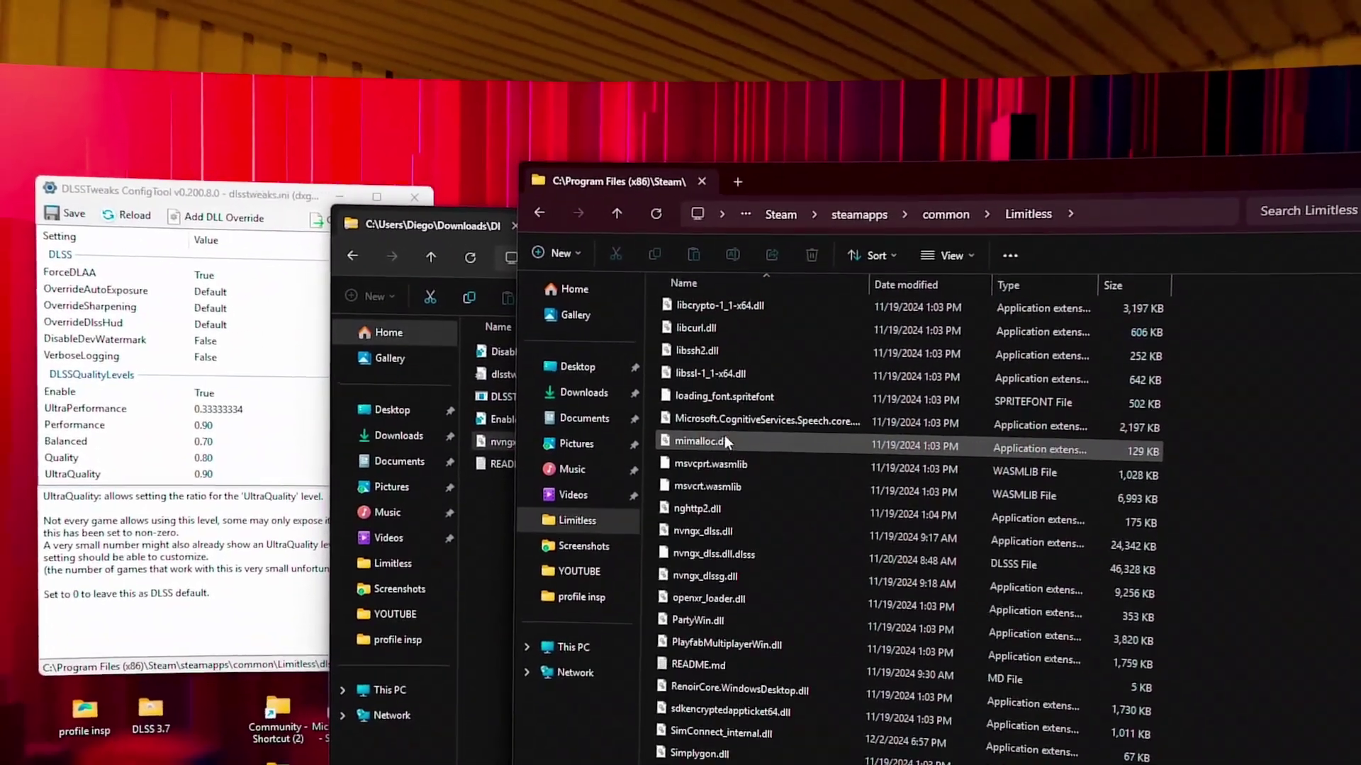
scroll(723, 436, "up", 4)
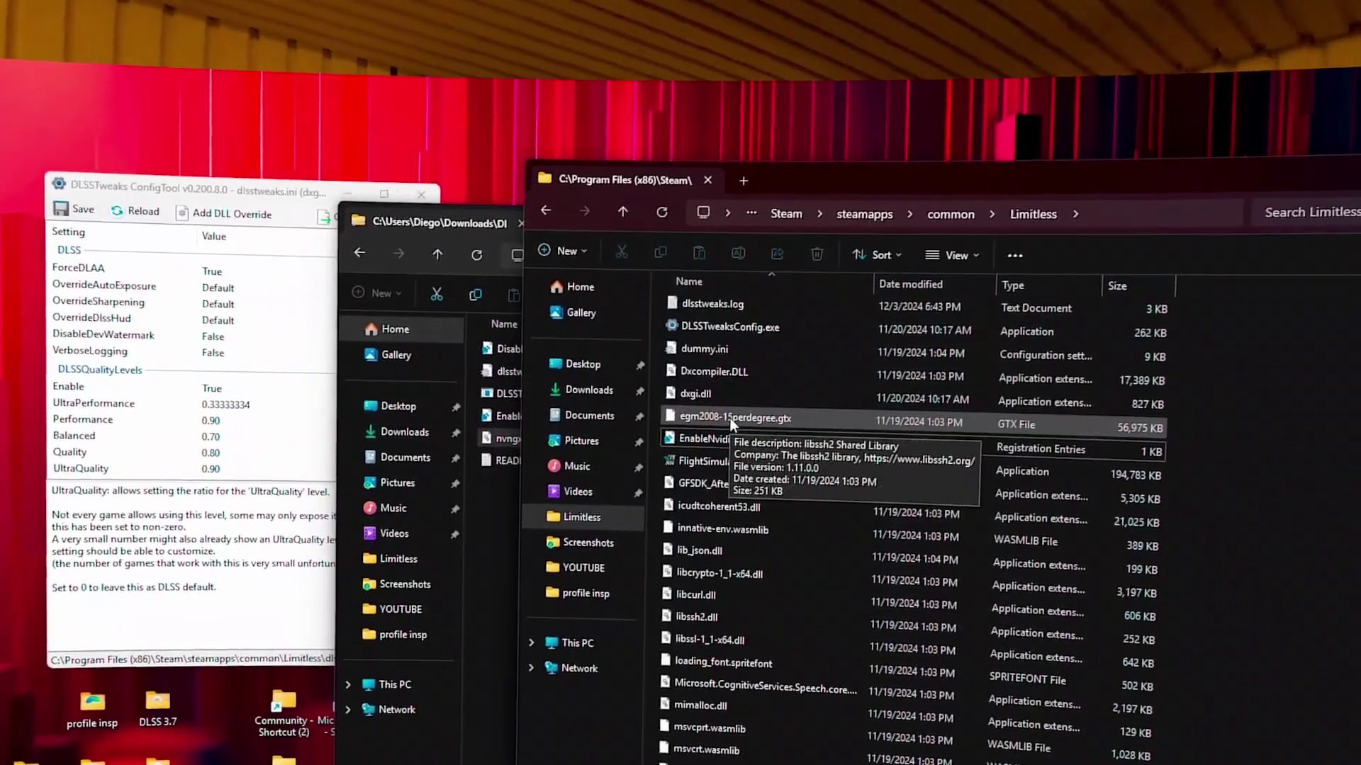
left_click(698, 395)
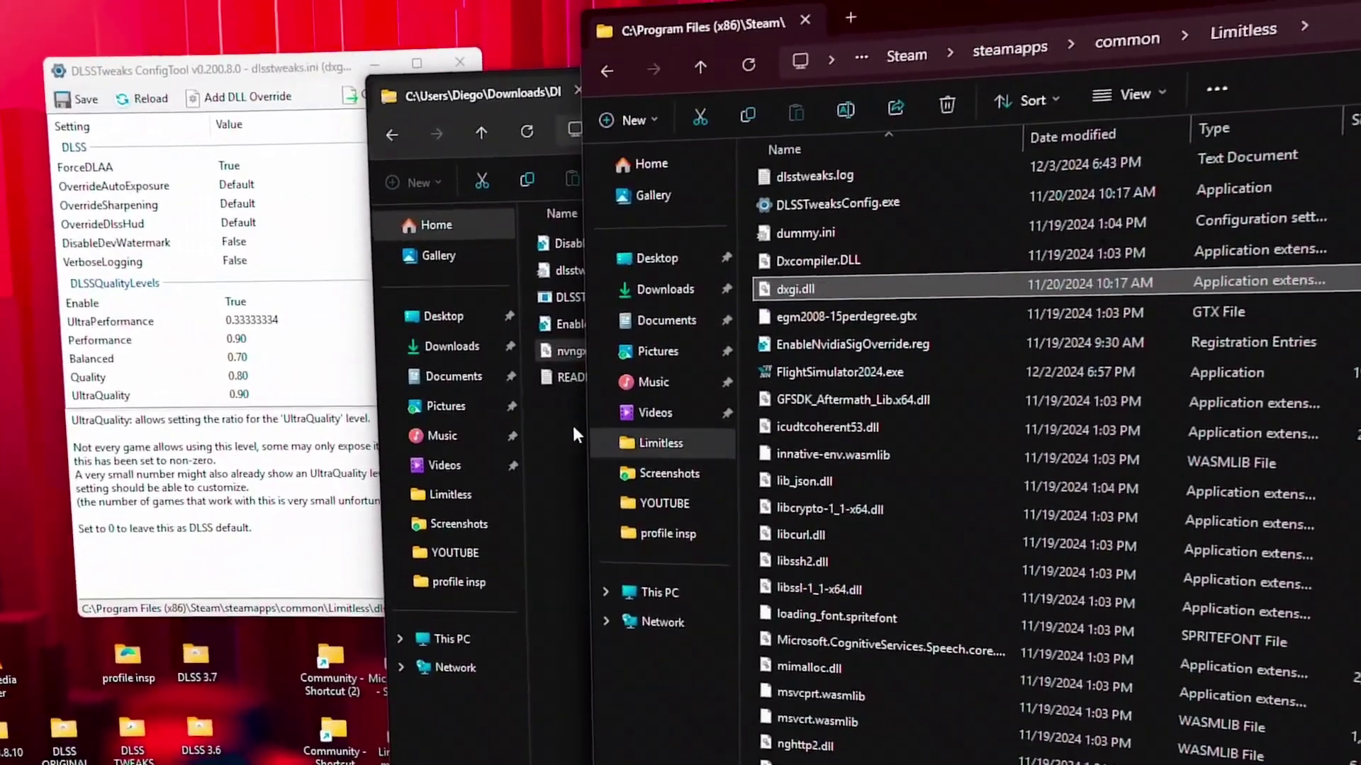
left_click(572, 422)
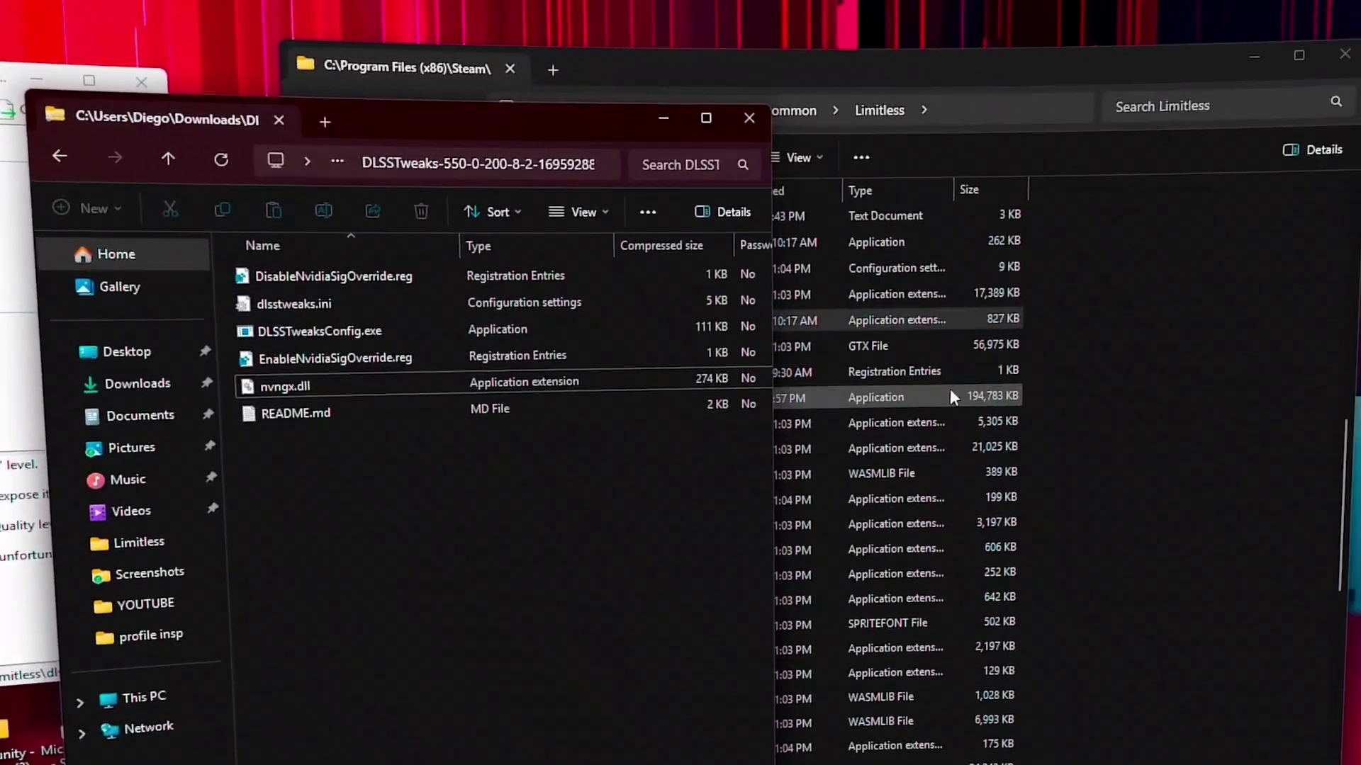
left_click(949, 388)
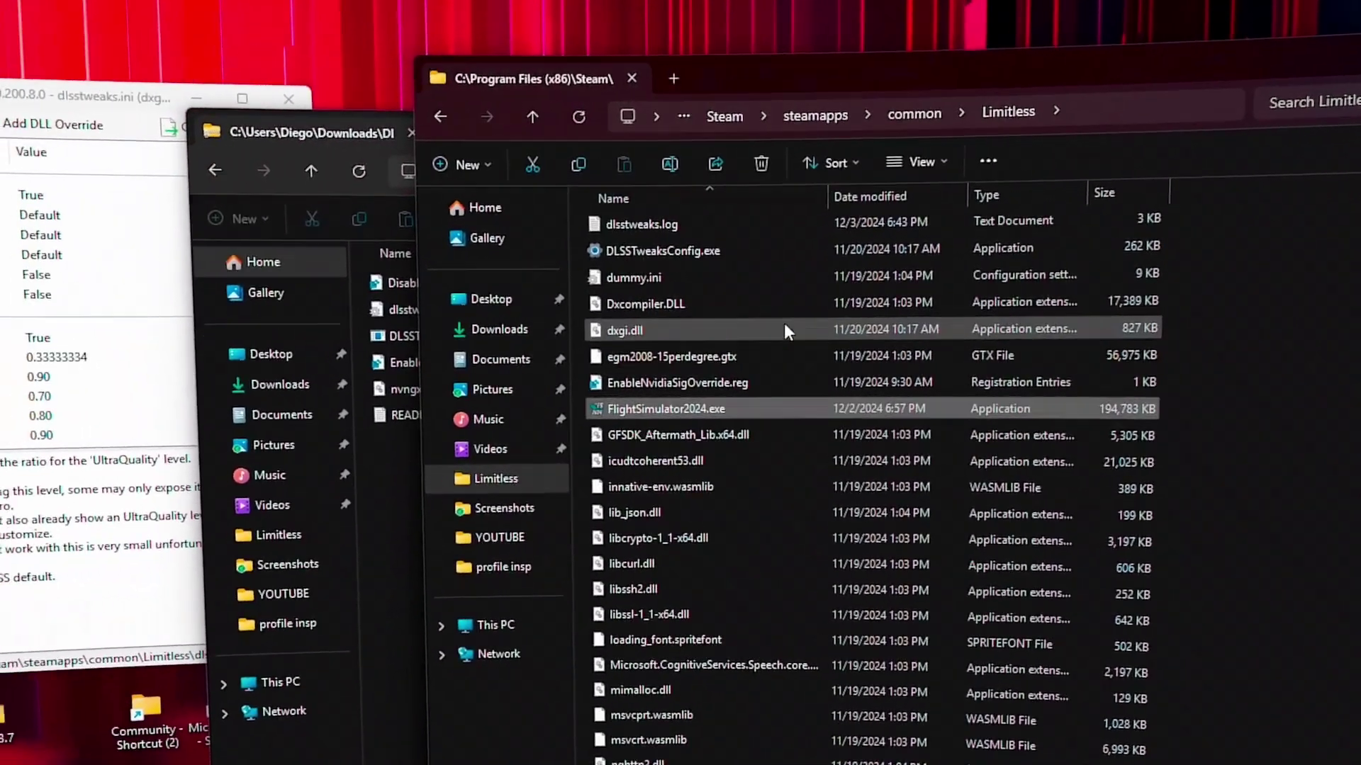
left_click(588, 330)
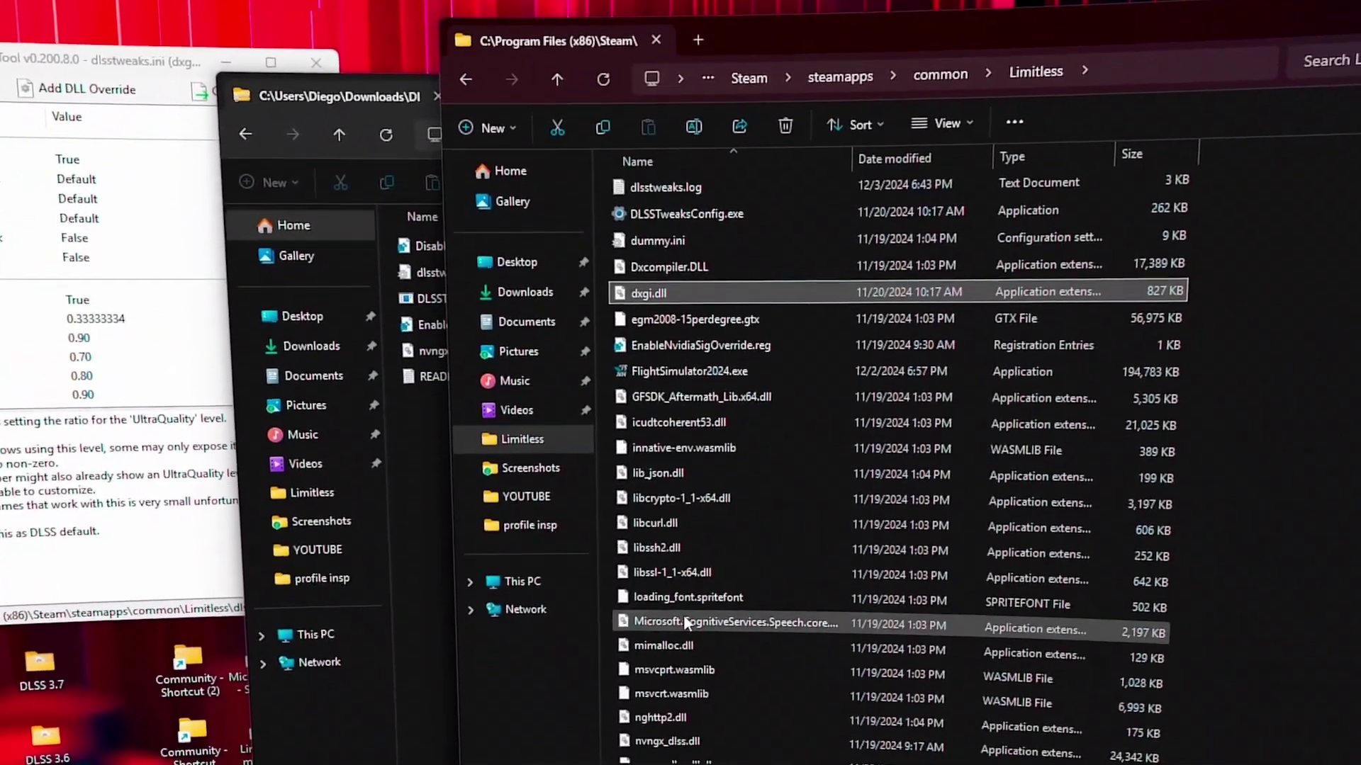
- Run DLSSTweaksConfig.exe as administrator and approve the UAC prompt
scroll(707, 528, "up", 3)
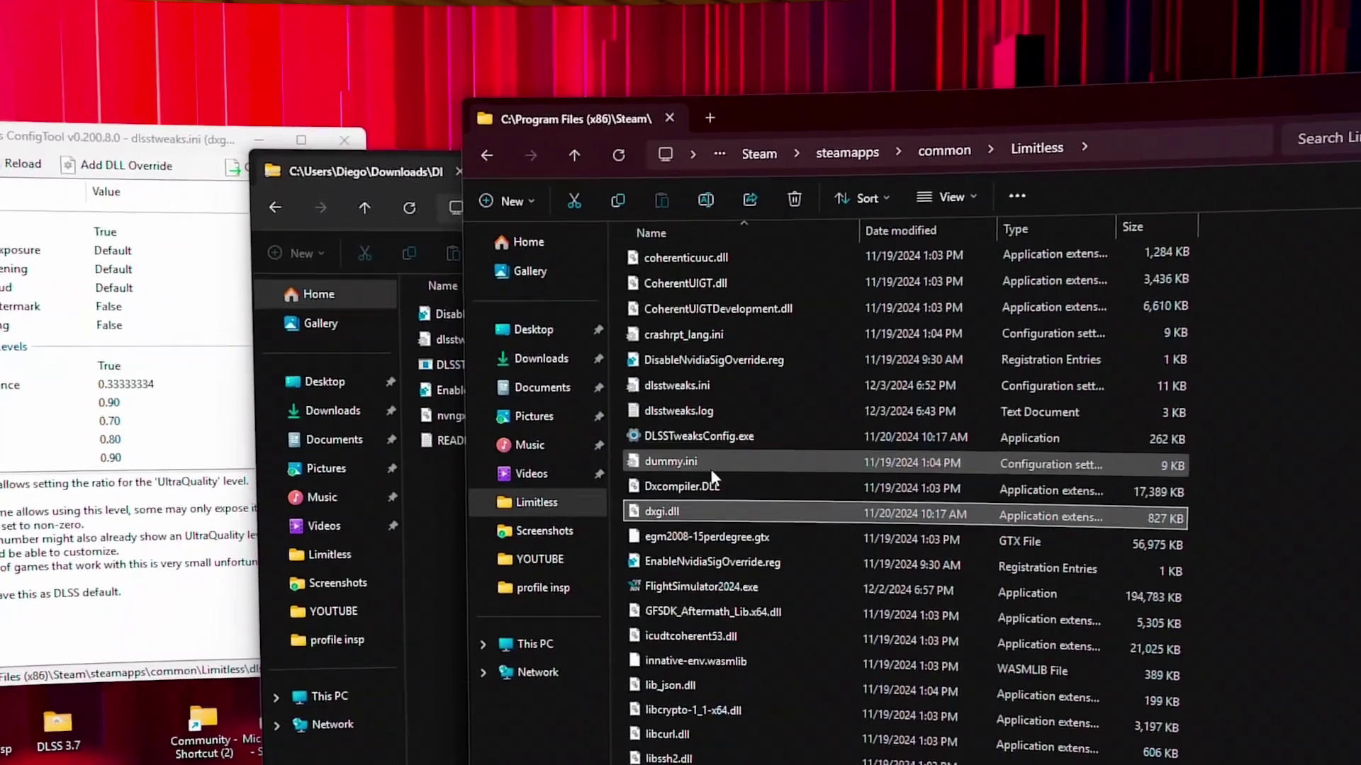
left_click(709, 445)
right_click(708, 447)
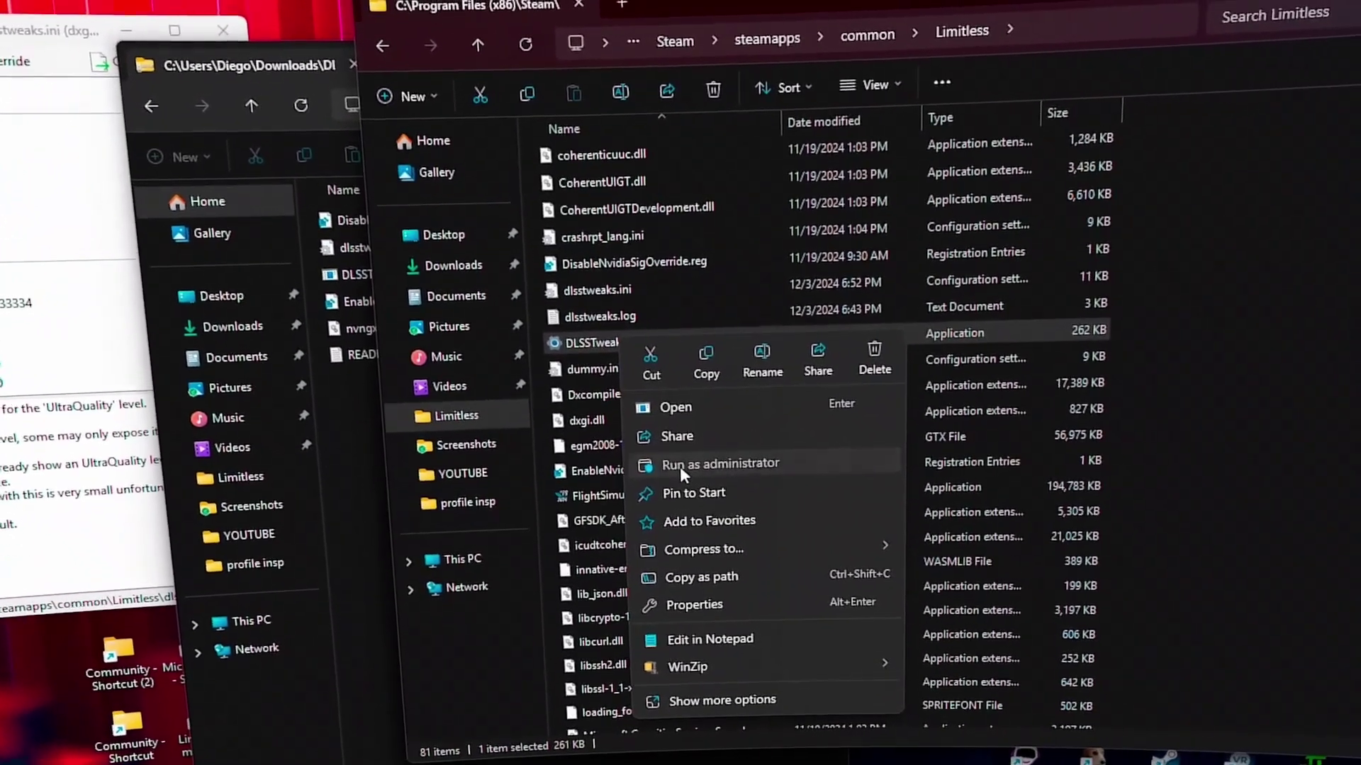
left_click(679, 466)
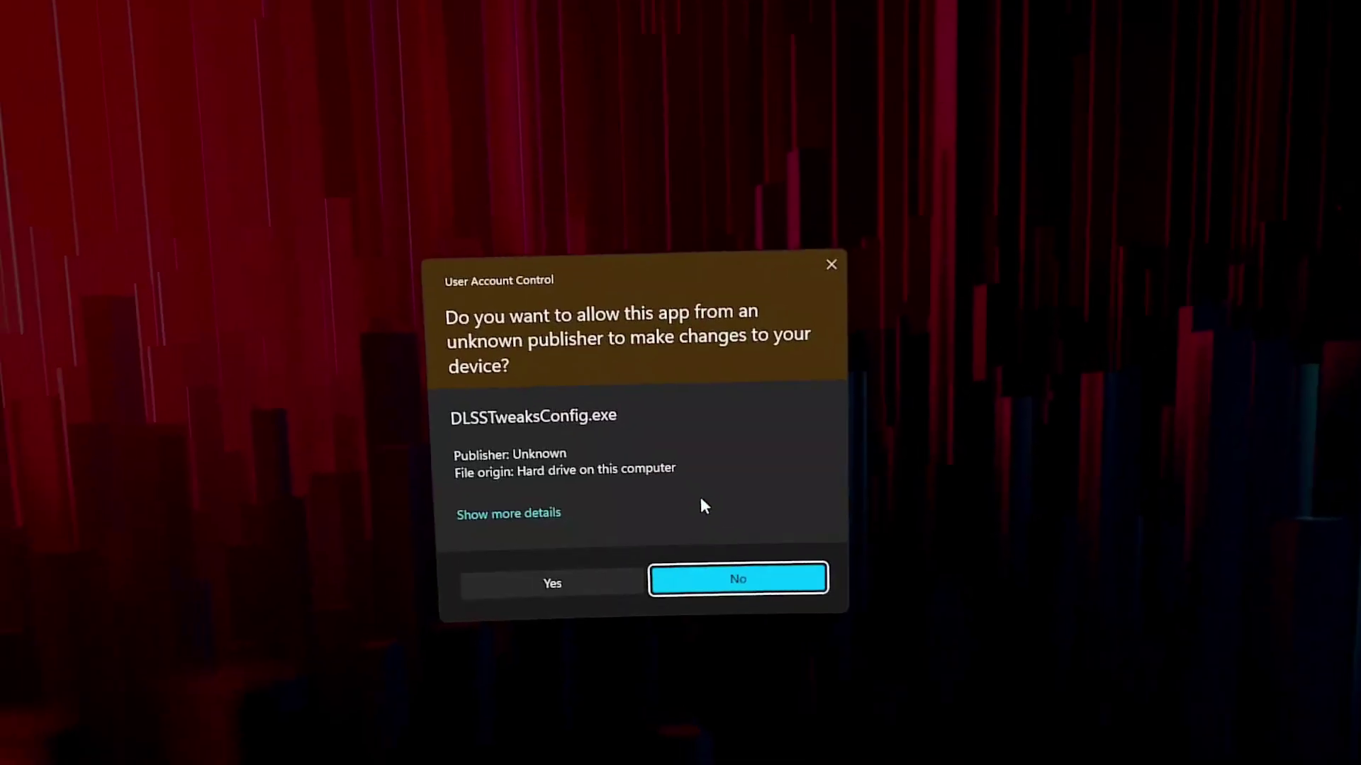
left_click(596, 590)
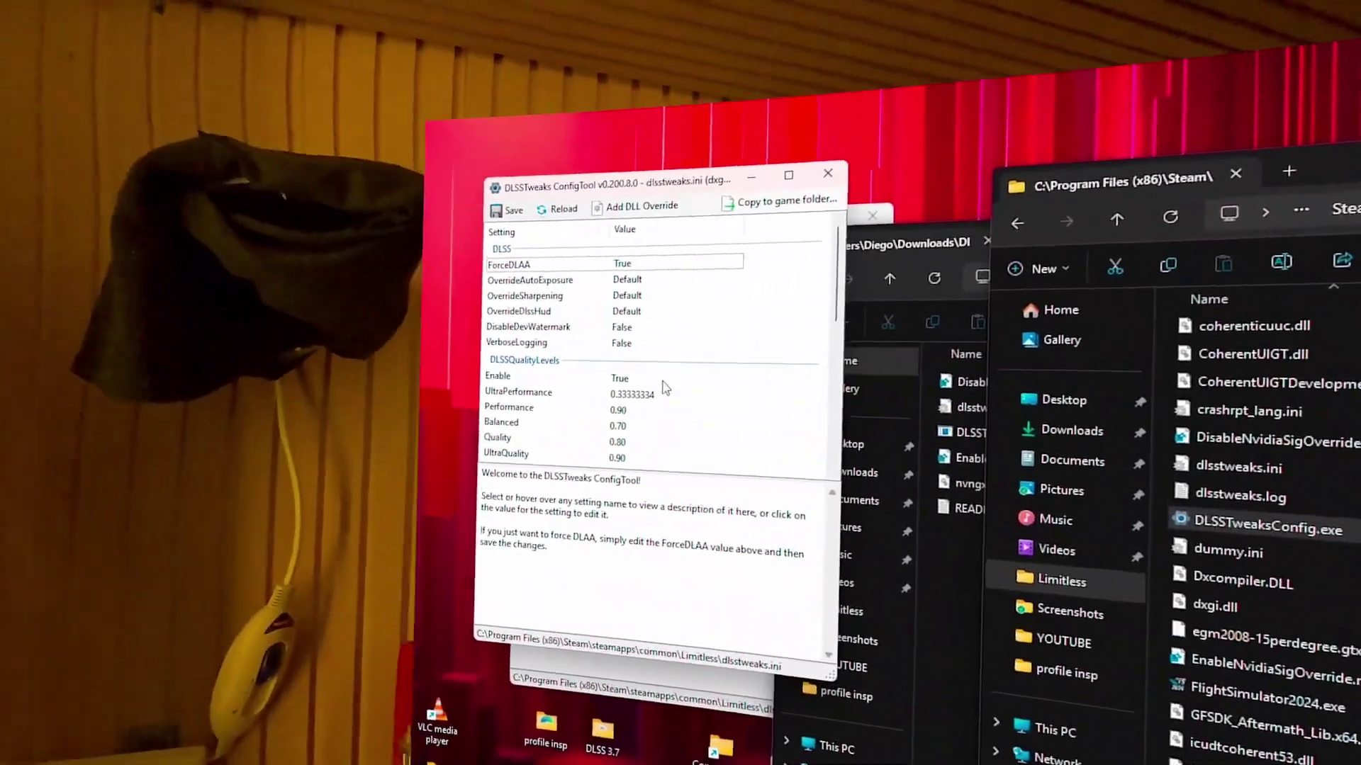
mouse_move(46, 165)
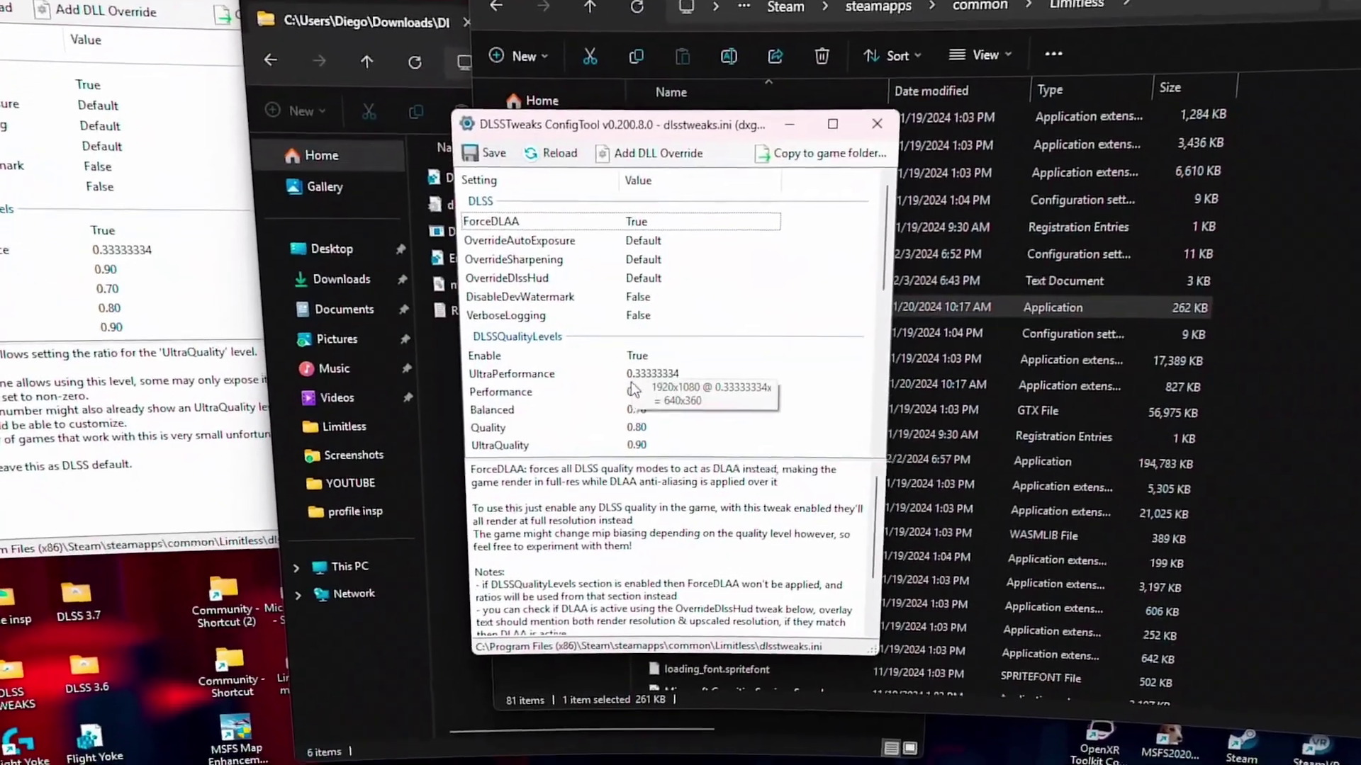
scroll(659, 383, "down", 1)
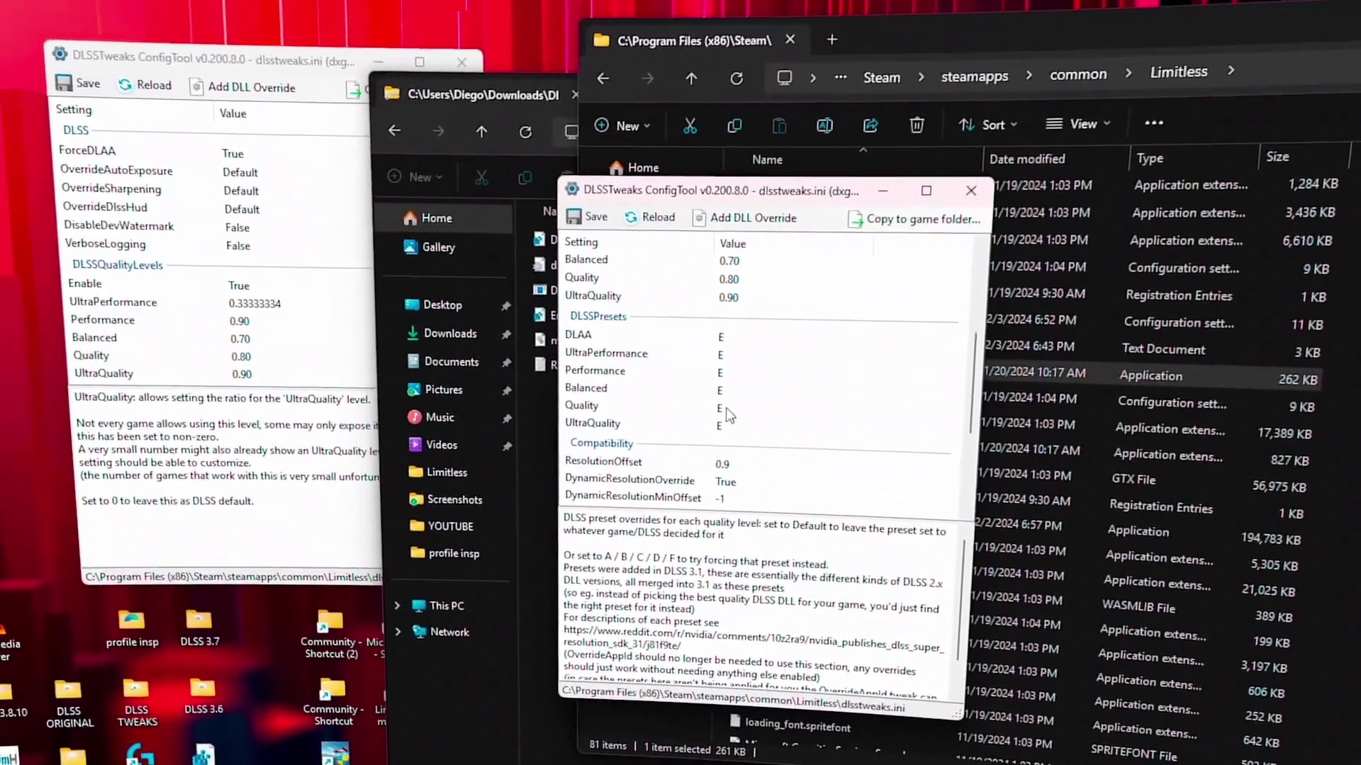
- Change VSRQuality #0 under NvGlobalProfileSettings from Disabled to 5
scroll(725, 407, "down", 3)
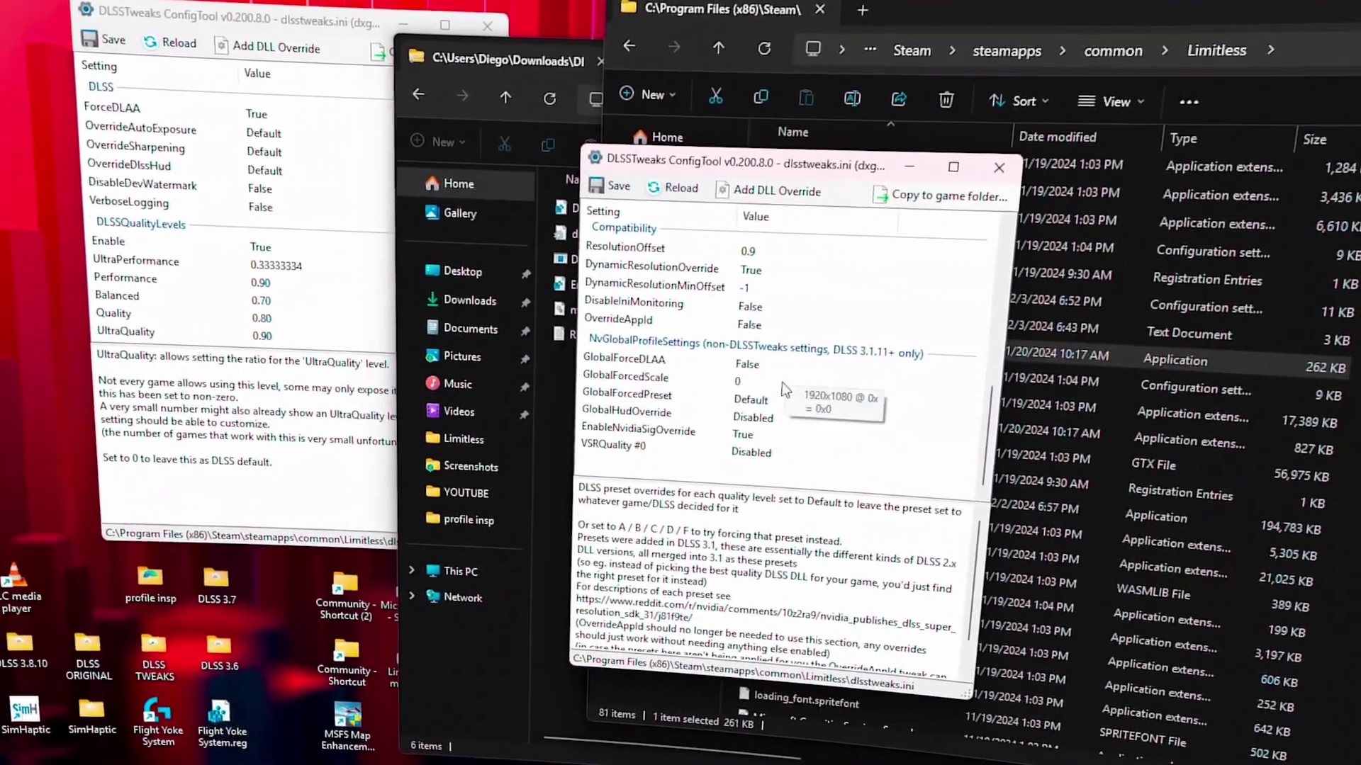
left_click(717, 457)
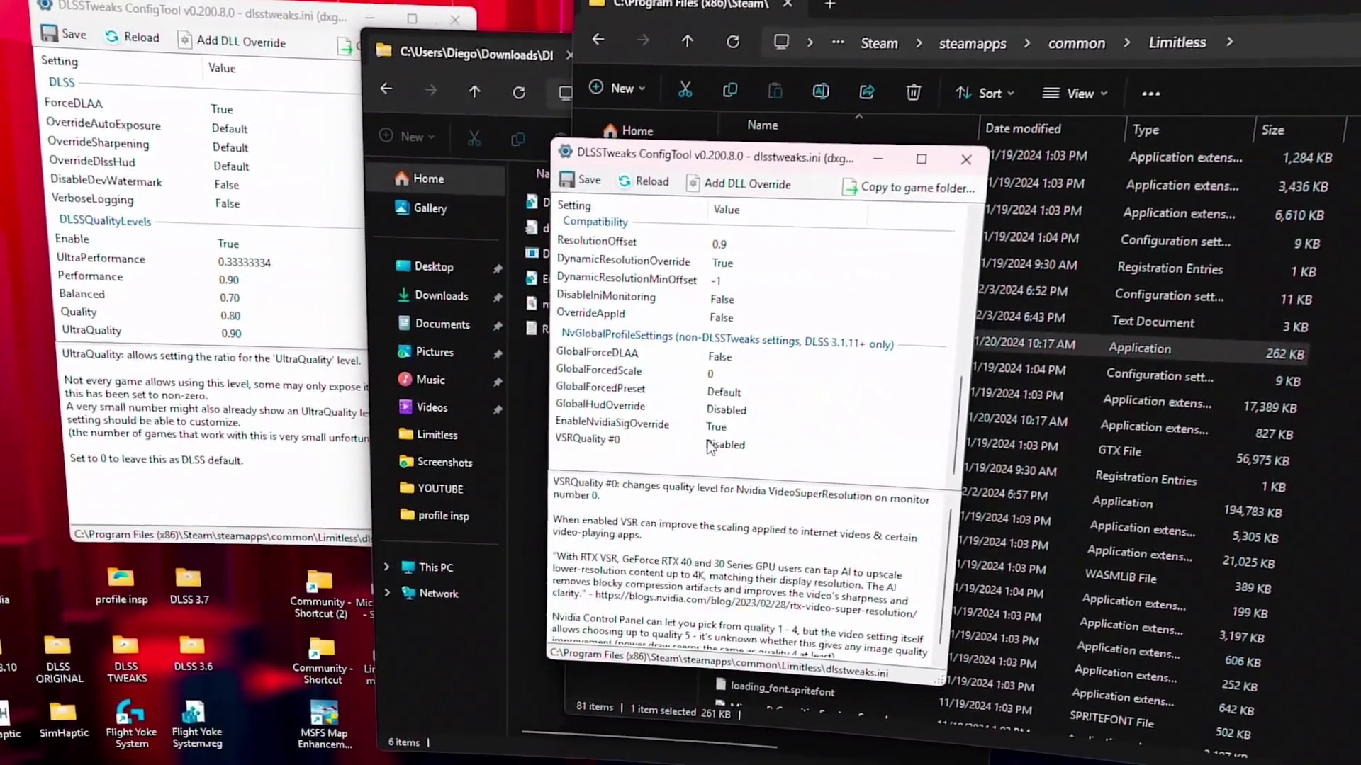
left_click(712, 447)
left_click(713, 448)
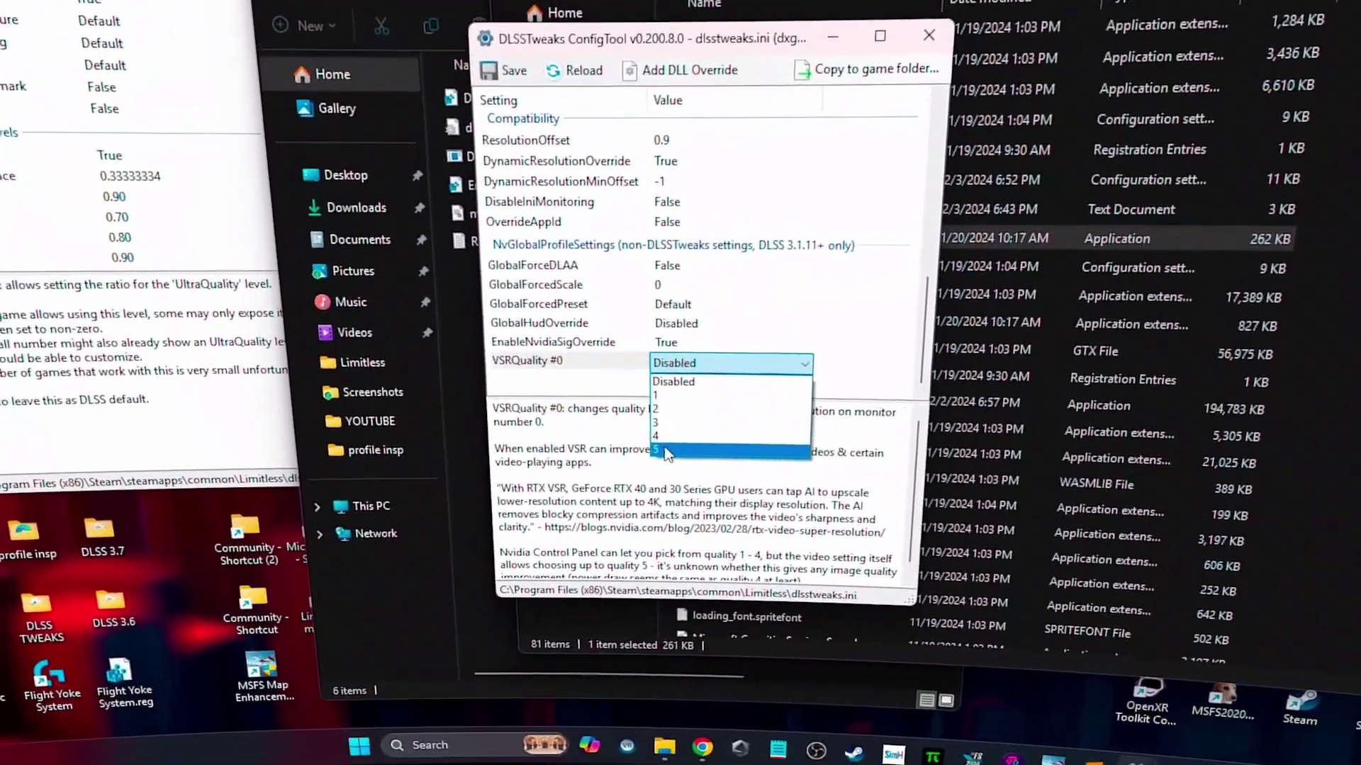
left_click(666, 452)
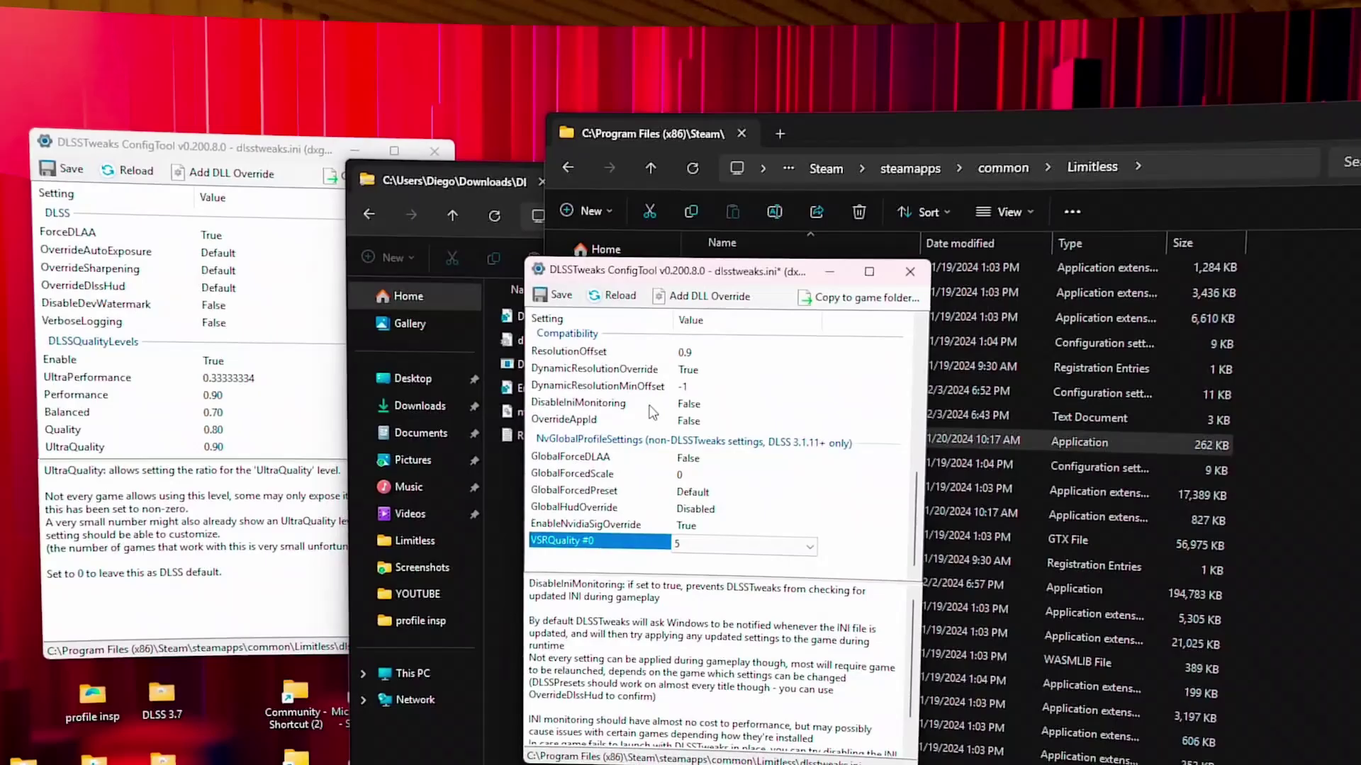
mouse_move(641, 379)
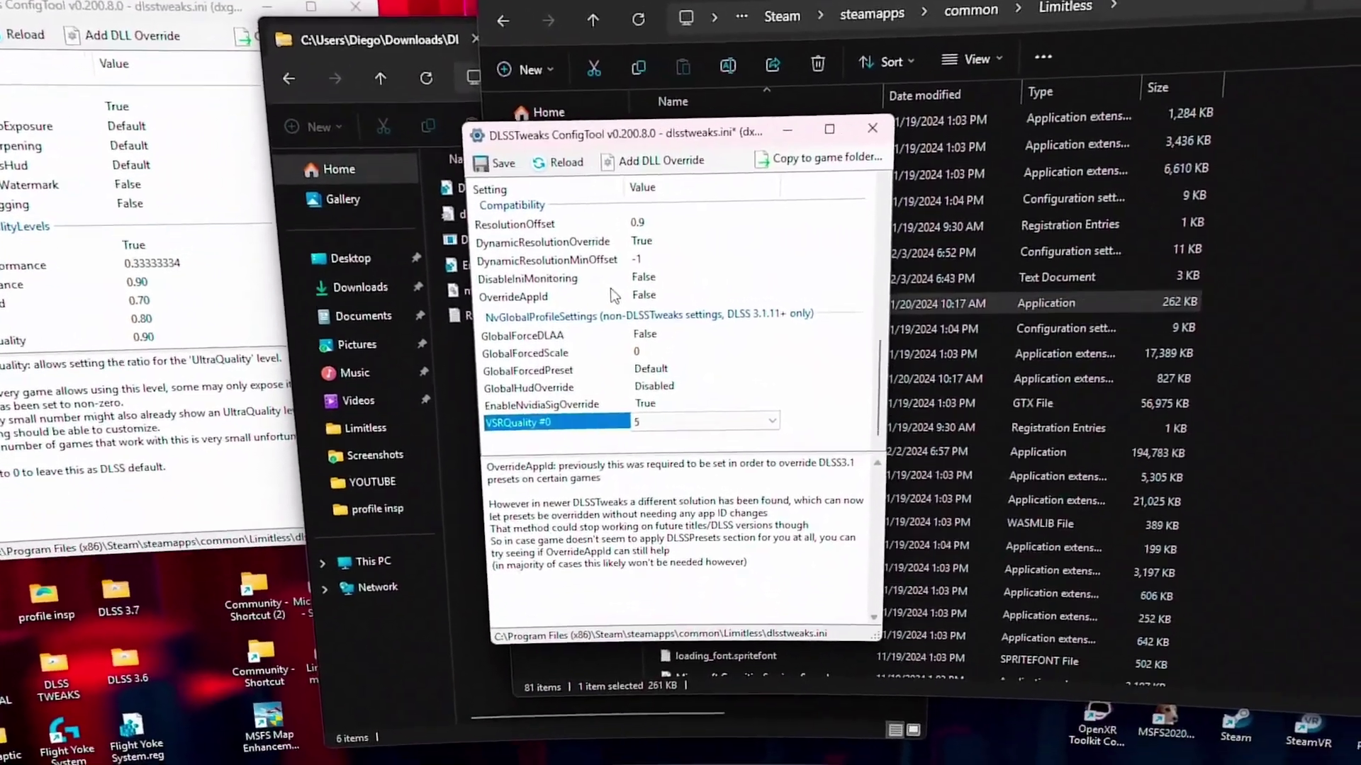